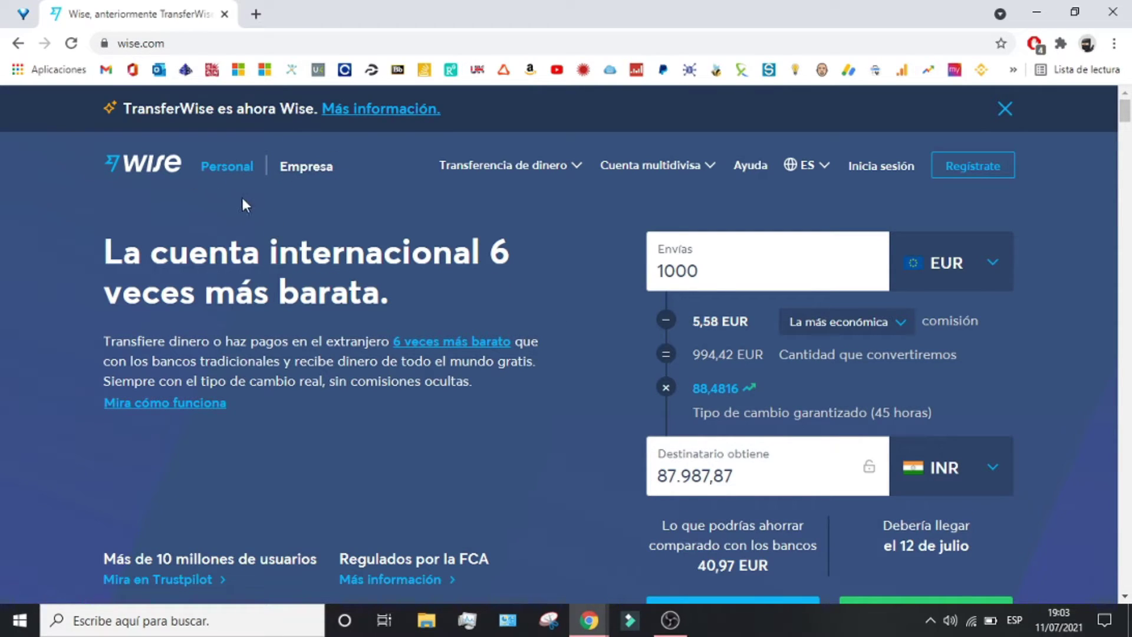
# - Open the sign-in page for the Wise account
pyautogui.moveTo(706, 175)
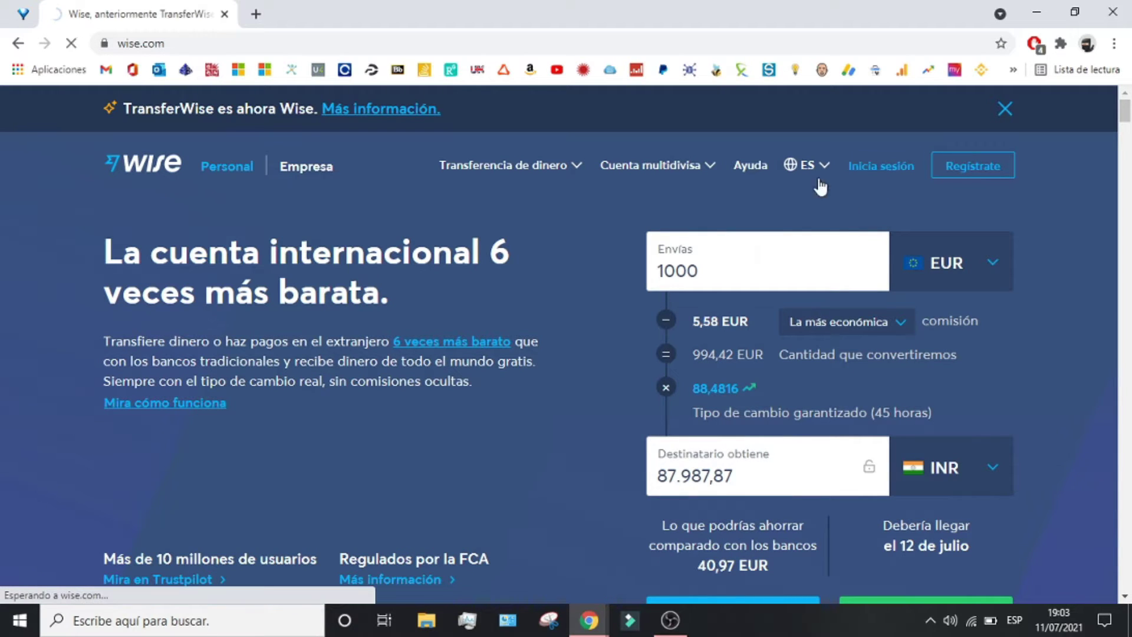
pyautogui.click(882, 171)
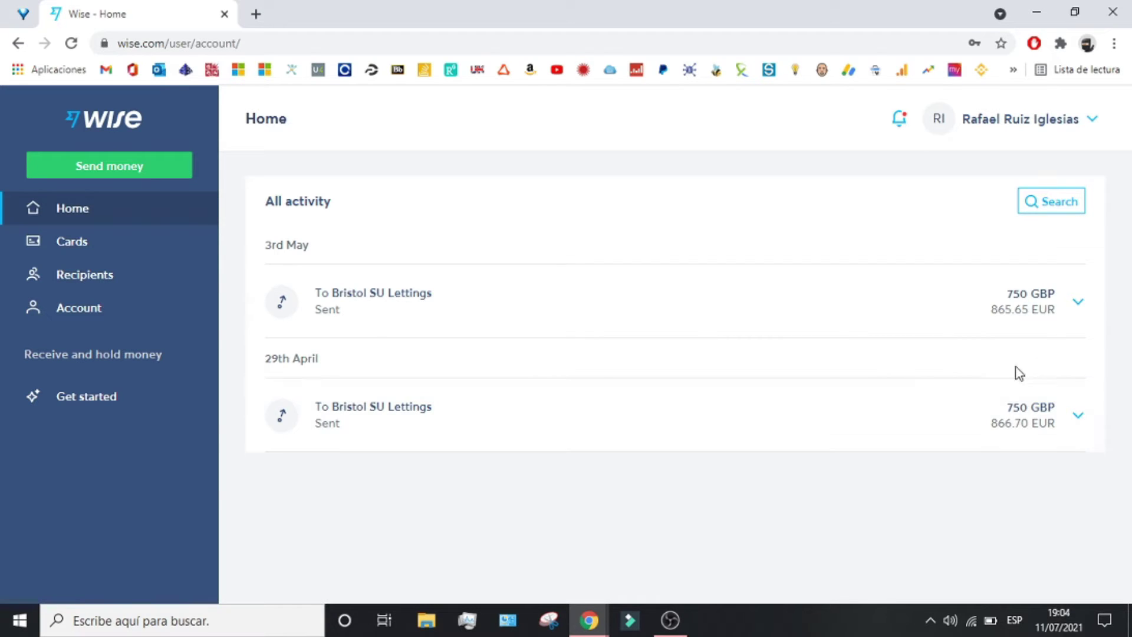
# - Expand the 3rd May transfer to Bristol SU Lettings and examine its progress updates
pyautogui.click(613, 306)
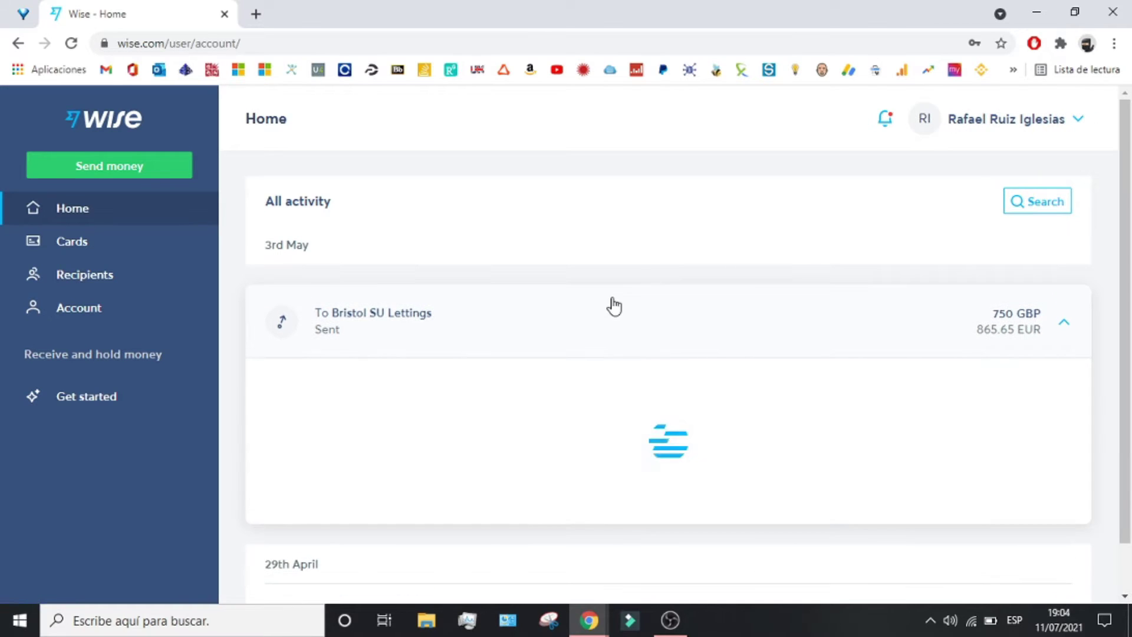
pyautogui.scroll(-1, 611, 331)
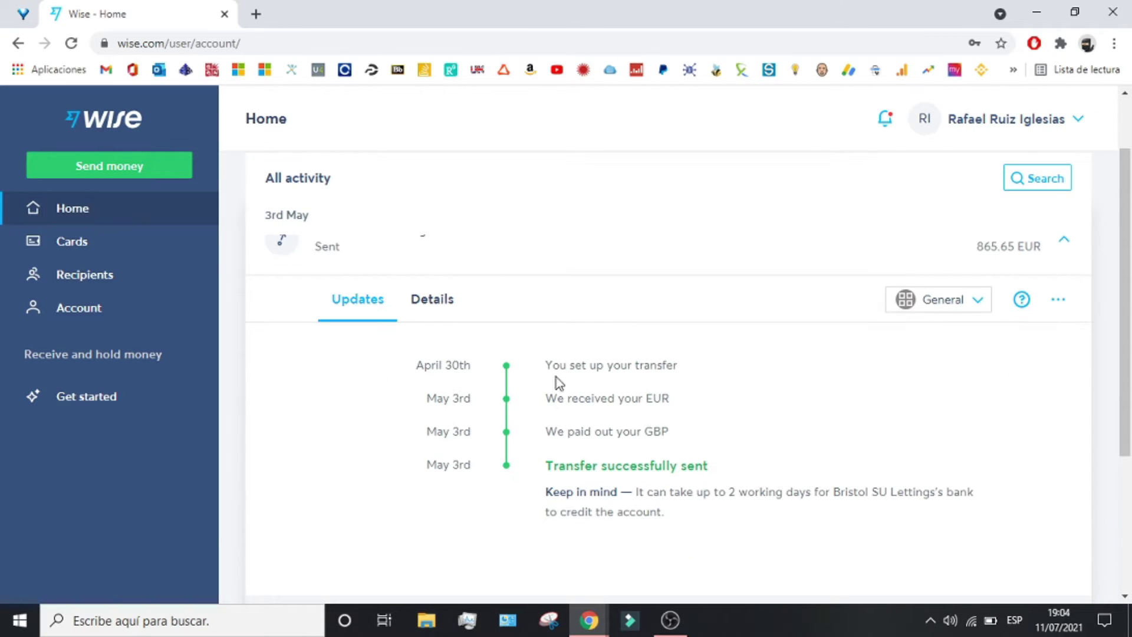
pyautogui.moveTo(553, 369); pyautogui.dragTo(673, 367)
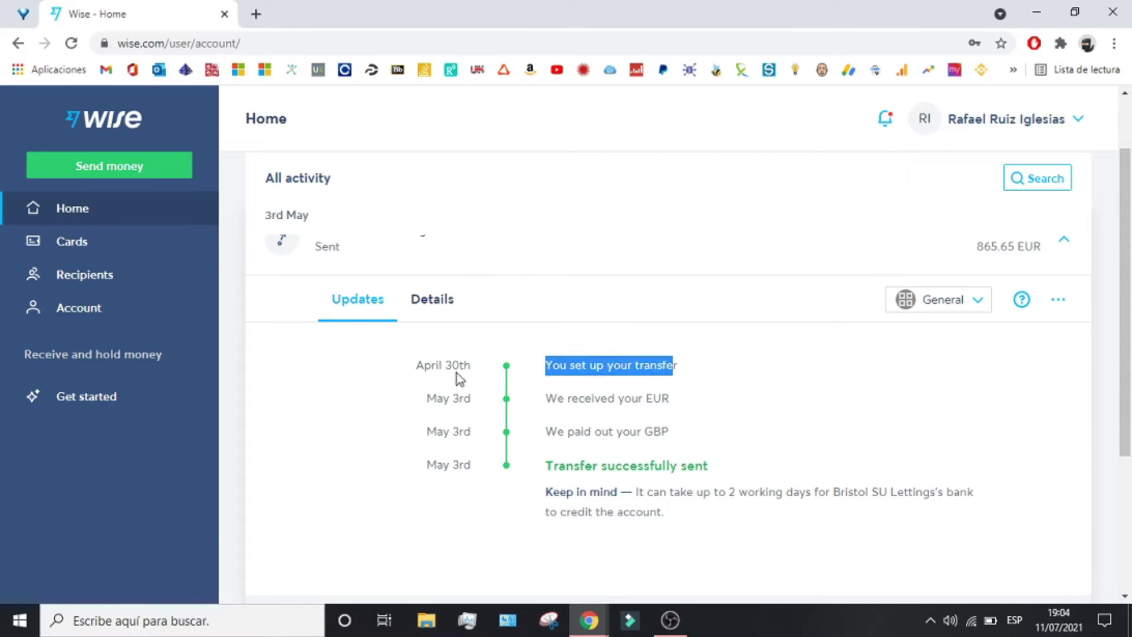
pyautogui.moveTo(552, 400); pyautogui.dragTo(662, 399)
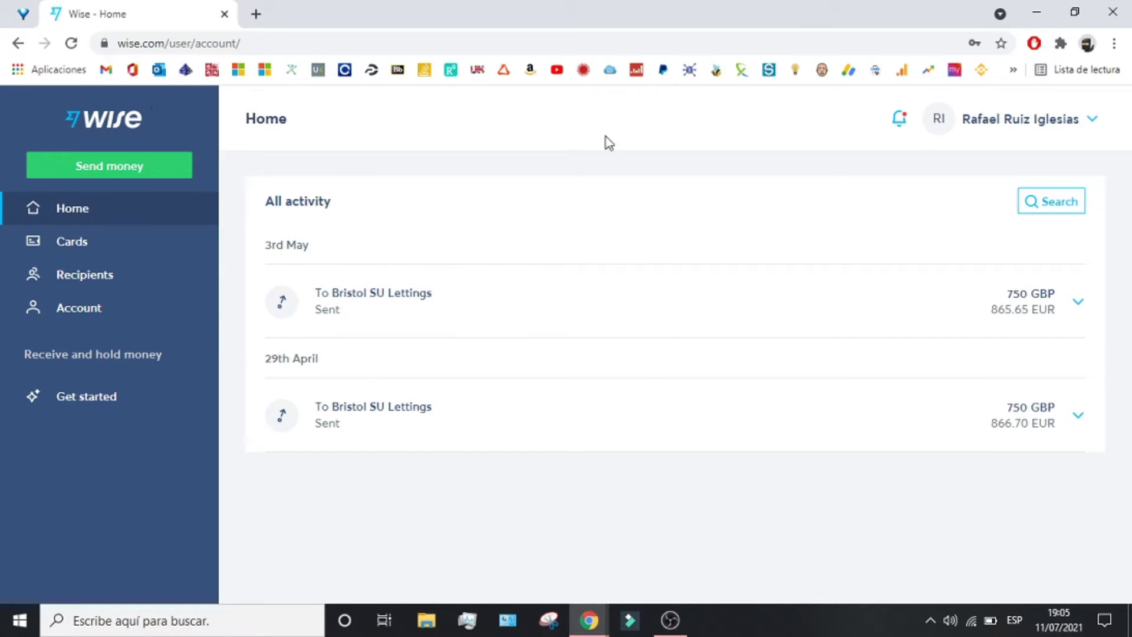
# - Open the account settings and review the email and push notification preferences
pyautogui.click(1014, 131)
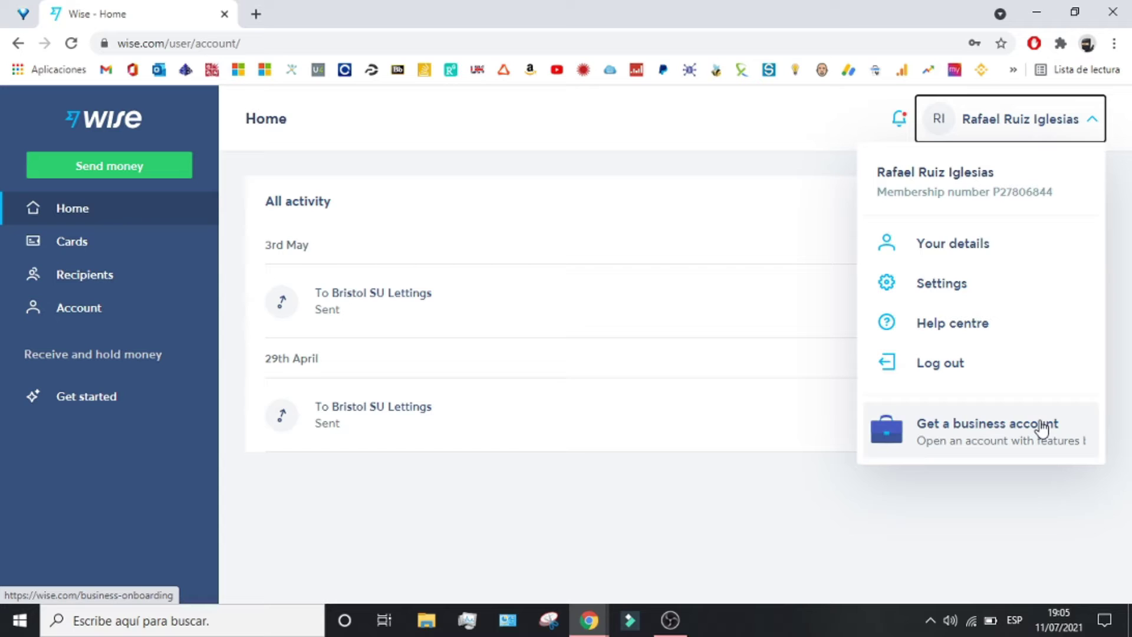
pyautogui.click(966, 289)
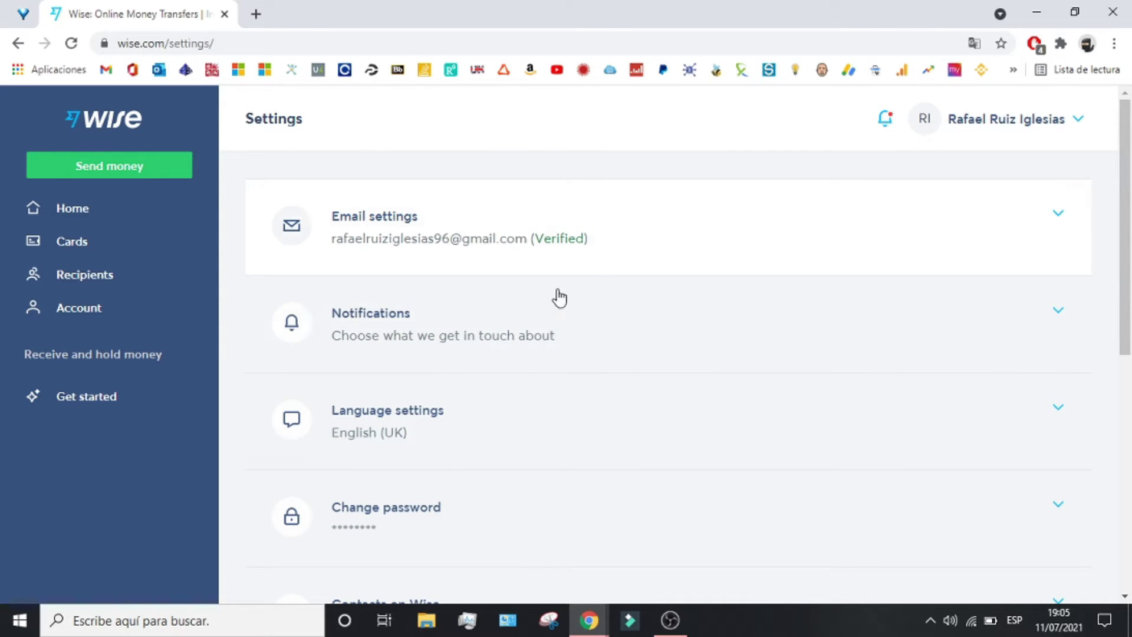
pyautogui.click(567, 345)
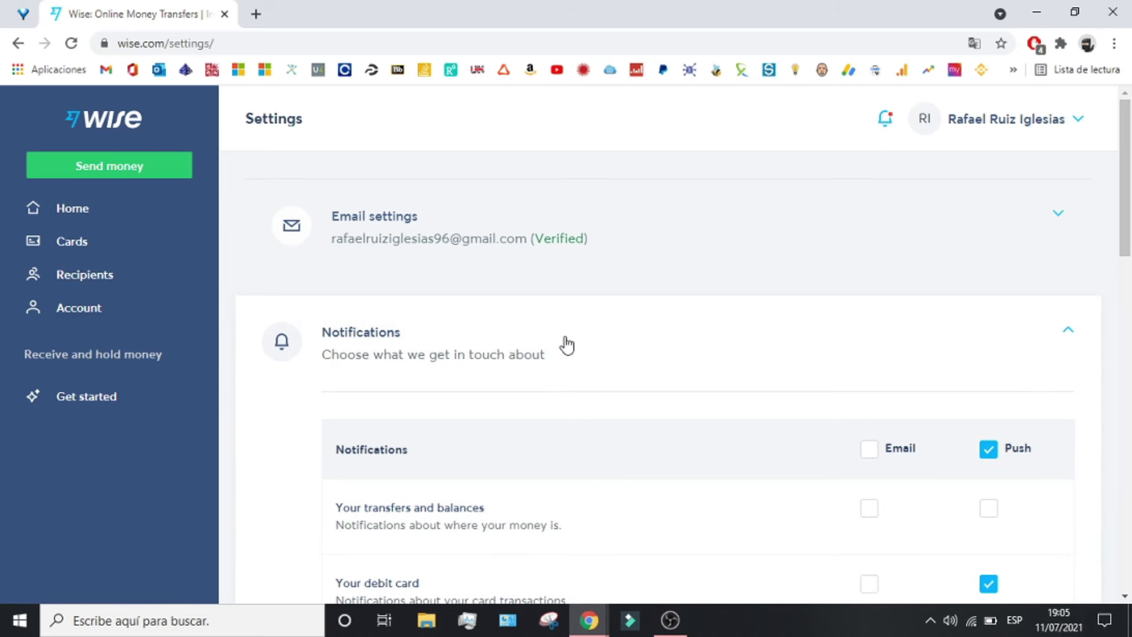
pyautogui.scroll(-3, 567, 345)
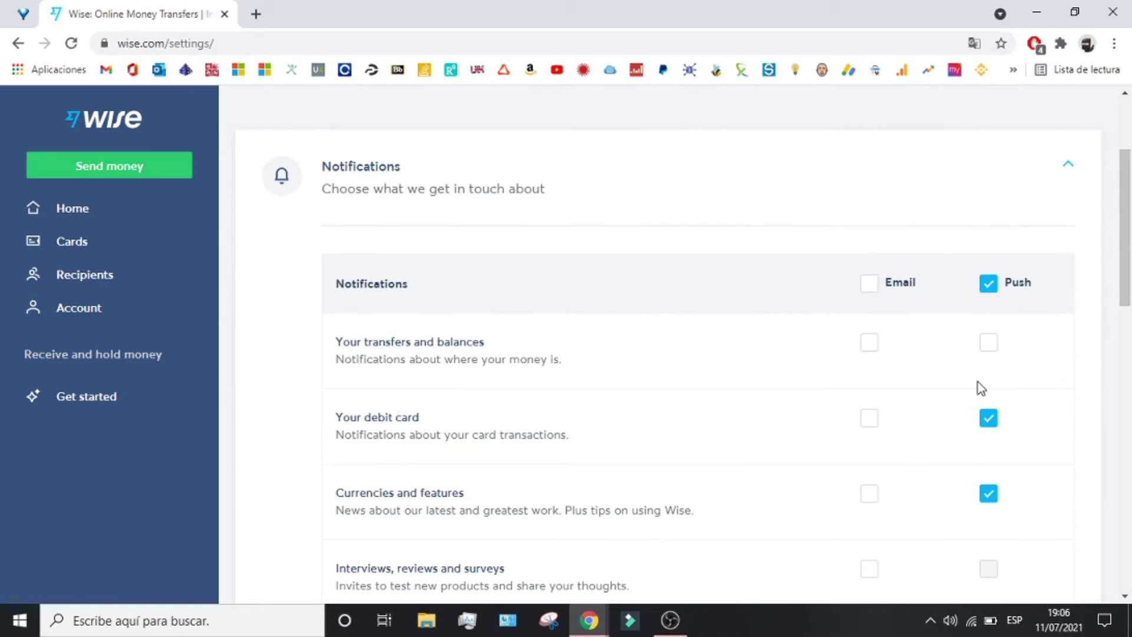
pyautogui.scroll(-3, 981, 388)
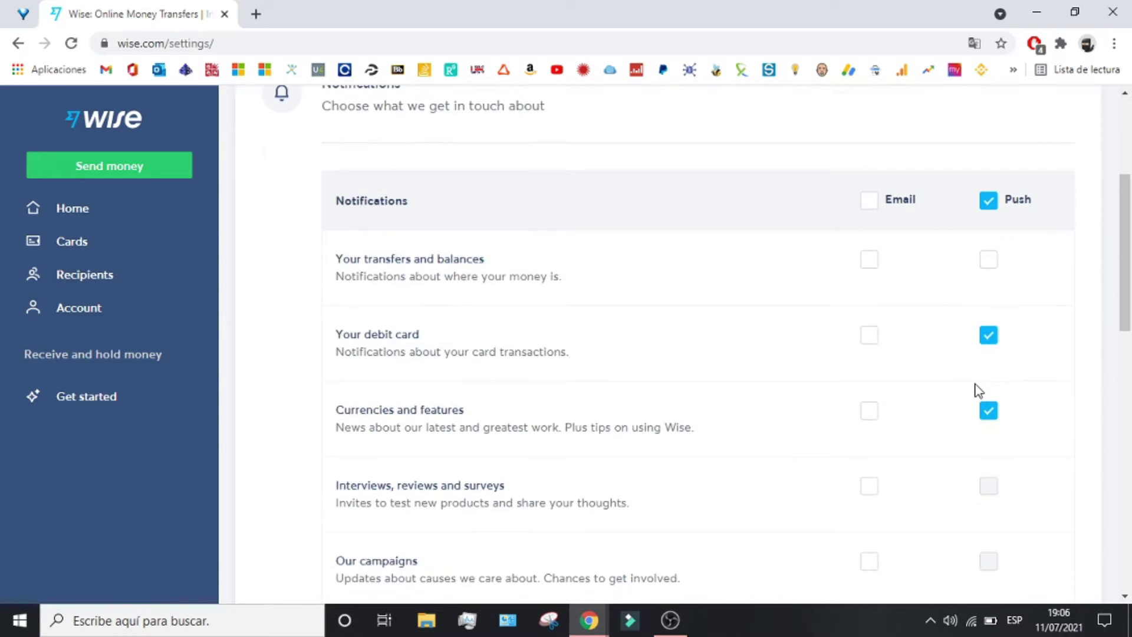
pyautogui.scroll(-4, 969, 390)
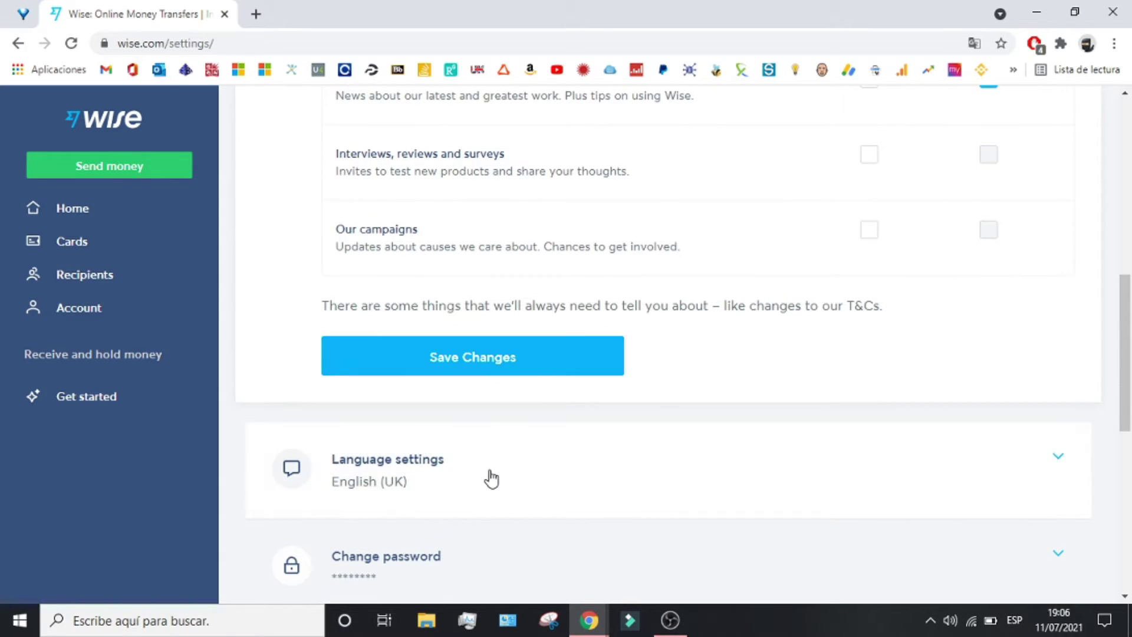
# - Change the account's default language to Español and save it
pyautogui.click(490, 479)
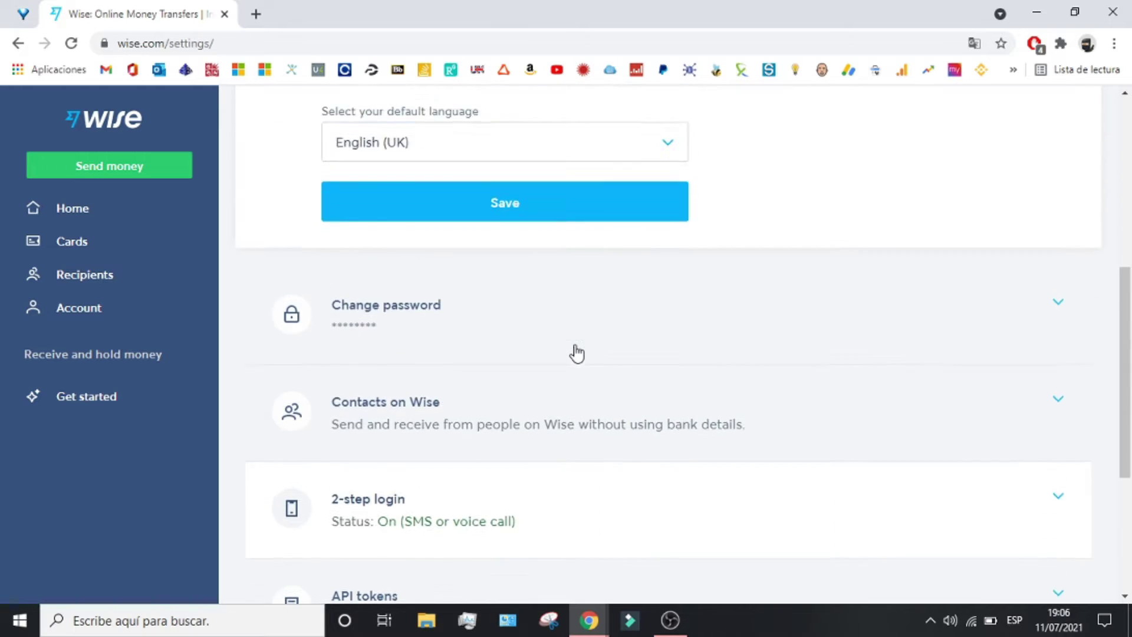
pyautogui.click(617, 231)
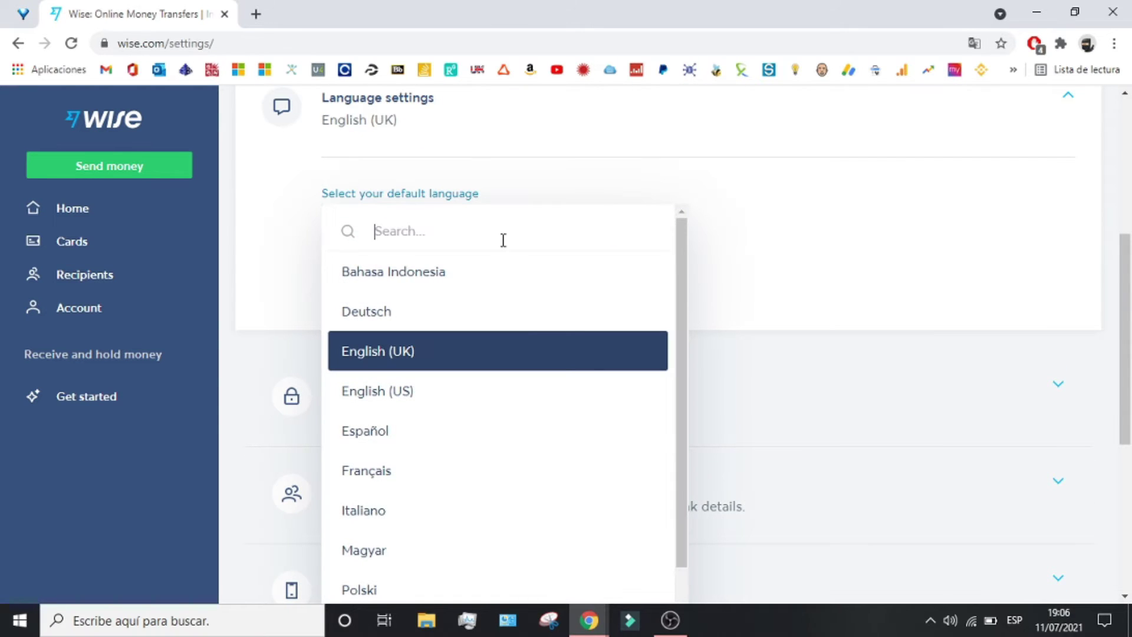
pyautogui.write('spa')
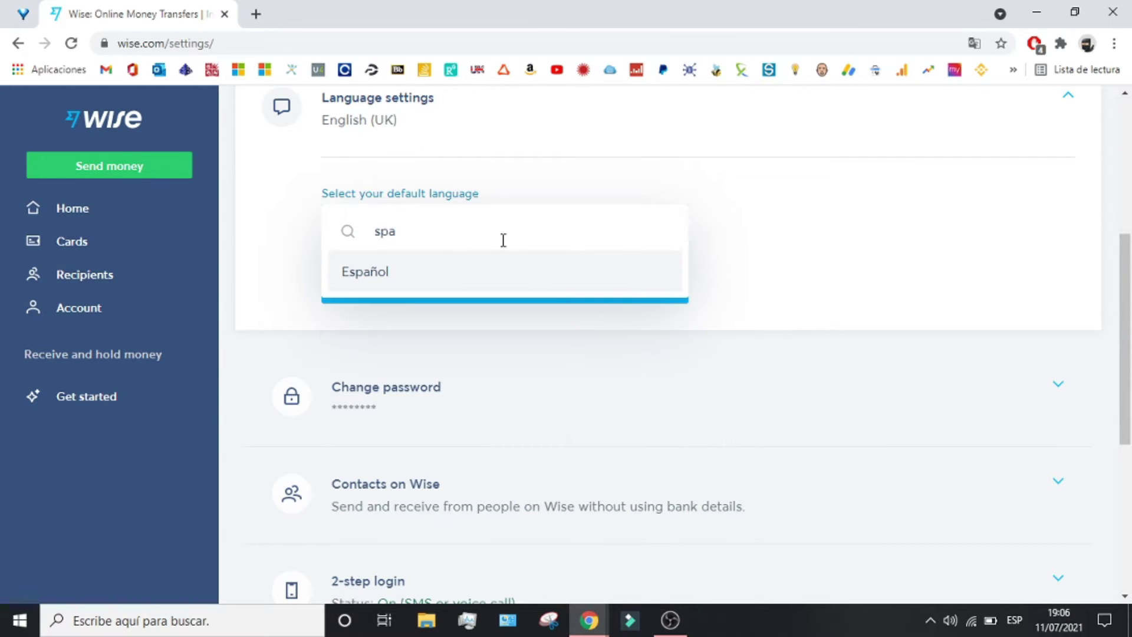
pyautogui.click(424, 278)
pyautogui.click(537, 282)
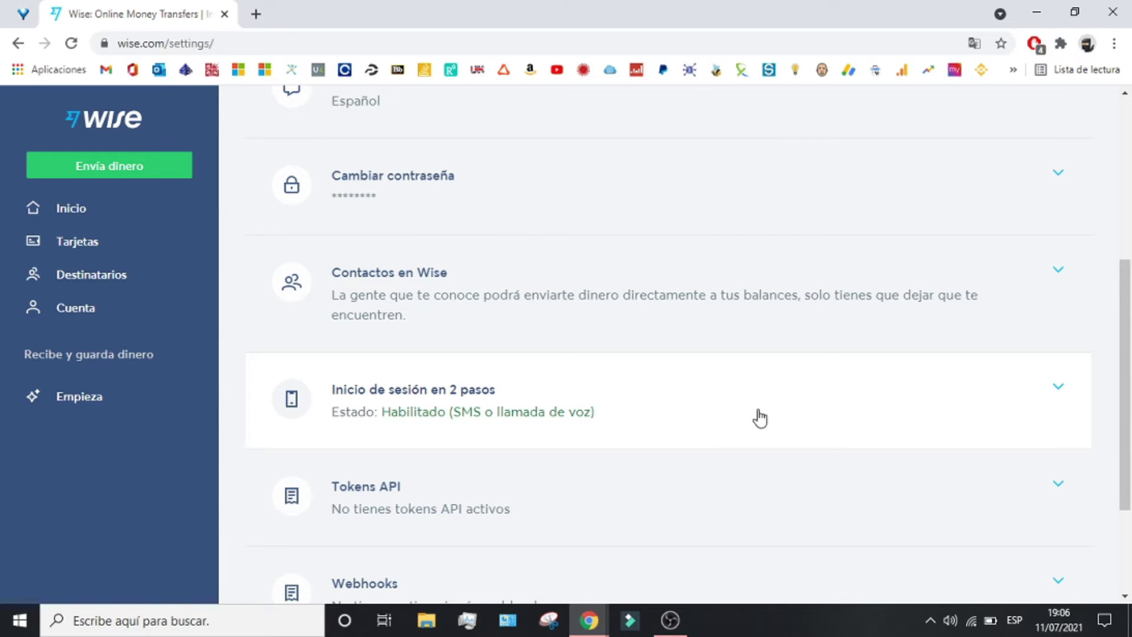
# - Look over the remaining account settings and check the pending notifications
pyautogui.scroll(-1, 614, 397)
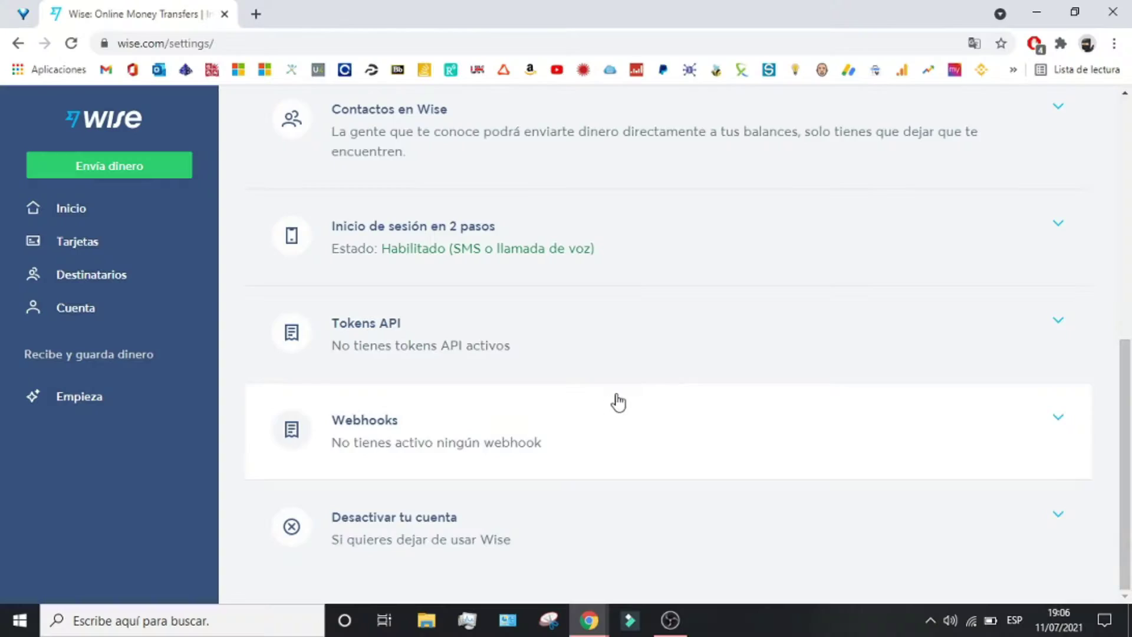
pyautogui.scroll(10, 682, 380)
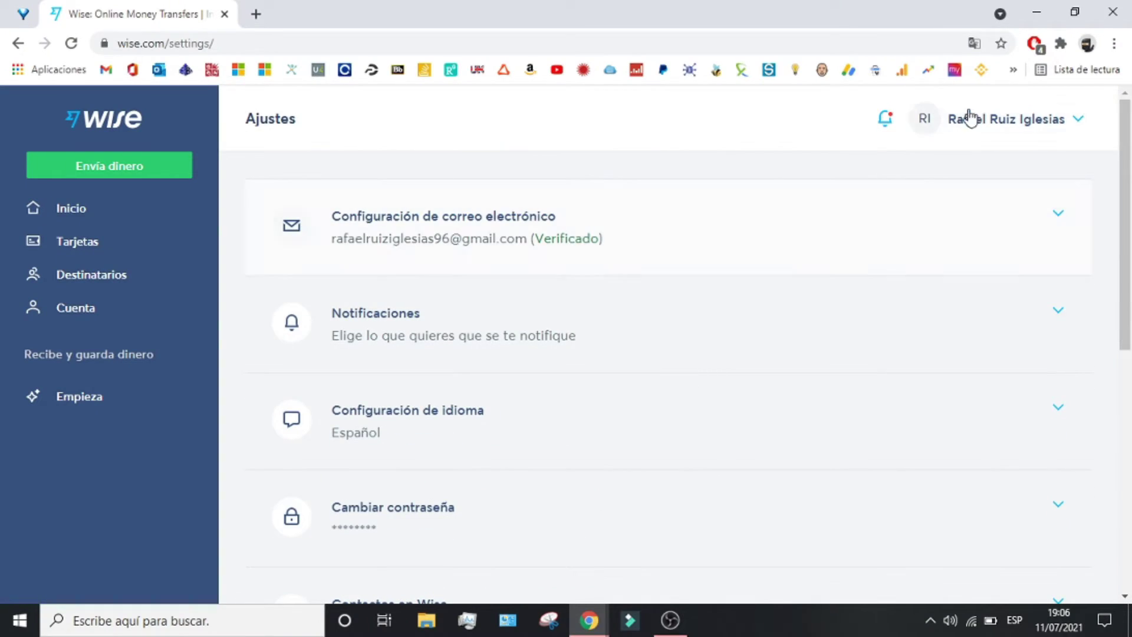
pyautogui.click(888, 126)
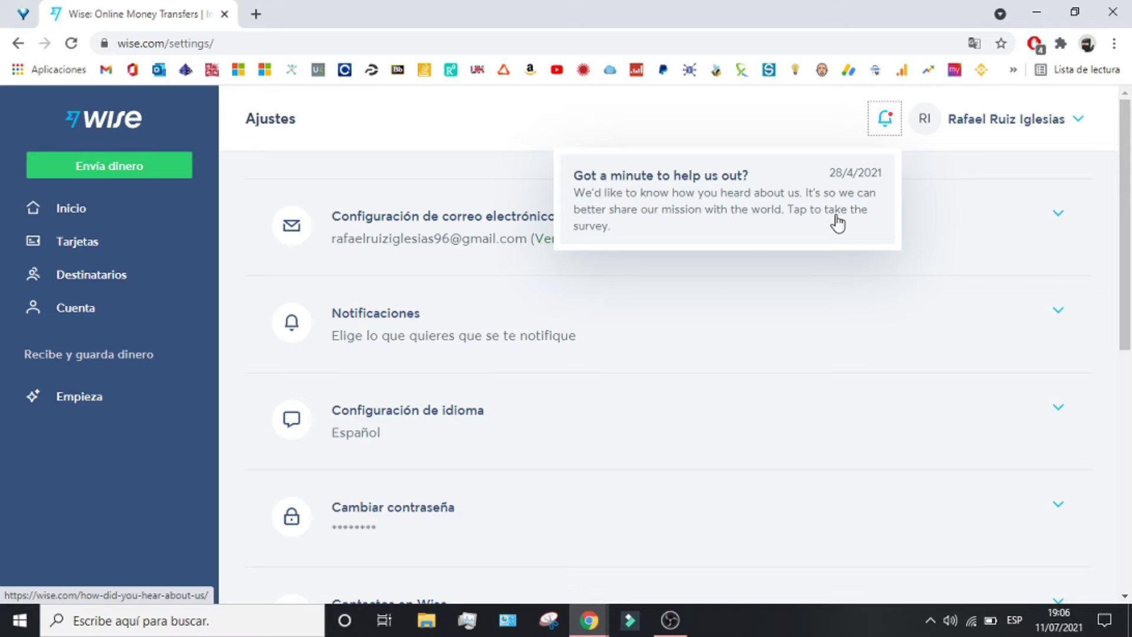
pyautogui.click(514, 145)
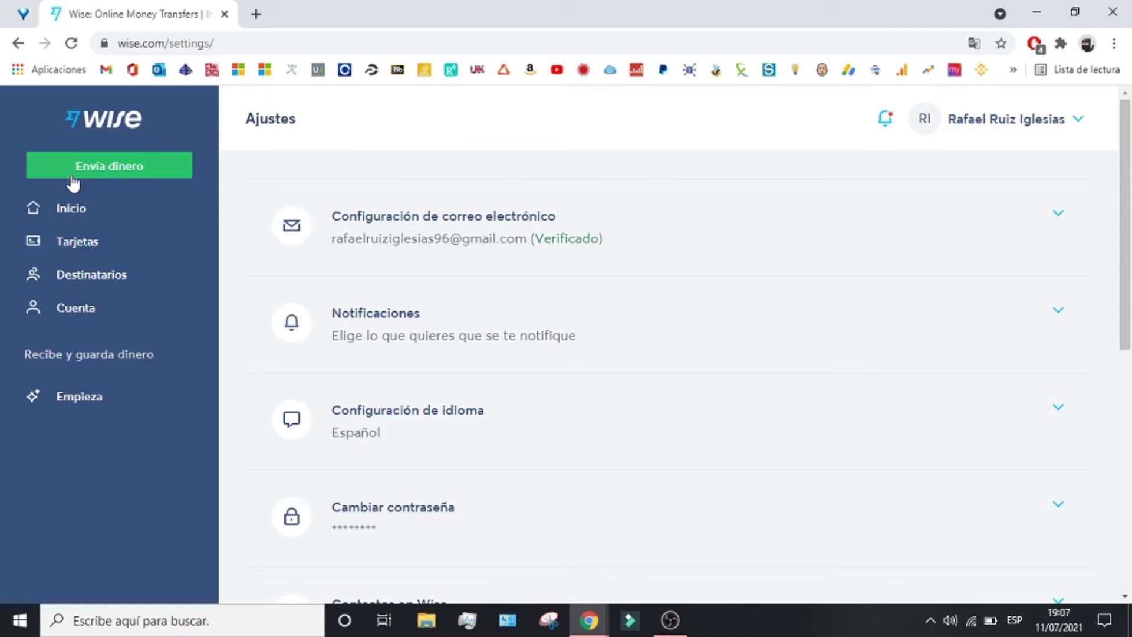
# - Return to the account's home page and view all transfer activity
pyautogui.click(74, 211)
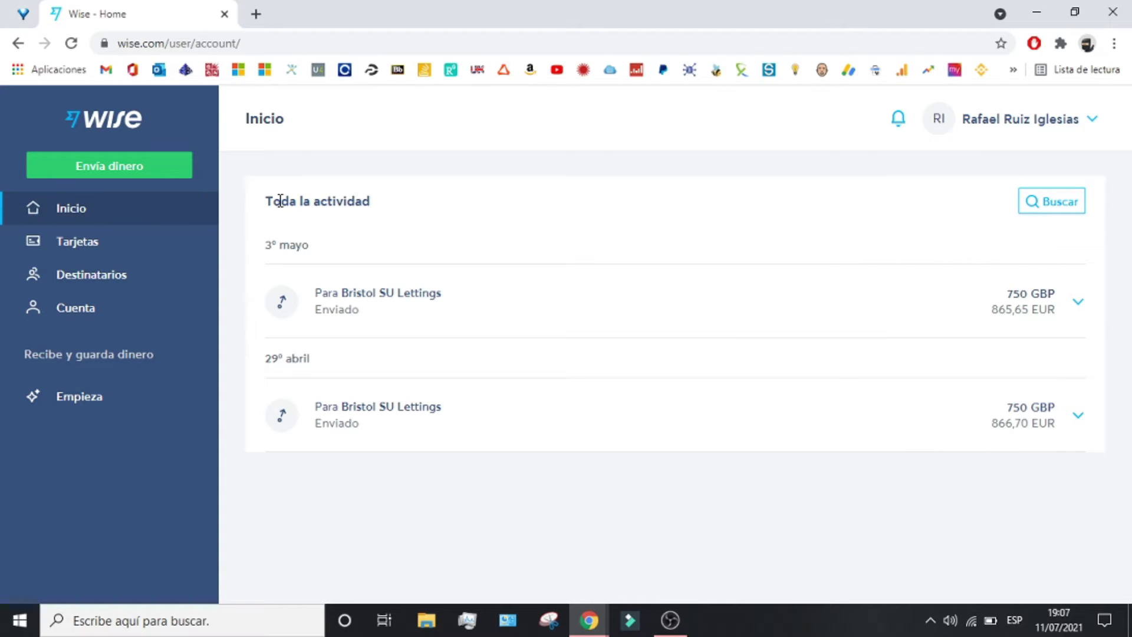
pyautogui.moveTo(273, 201); pyautogui.dragTo(374, 202)
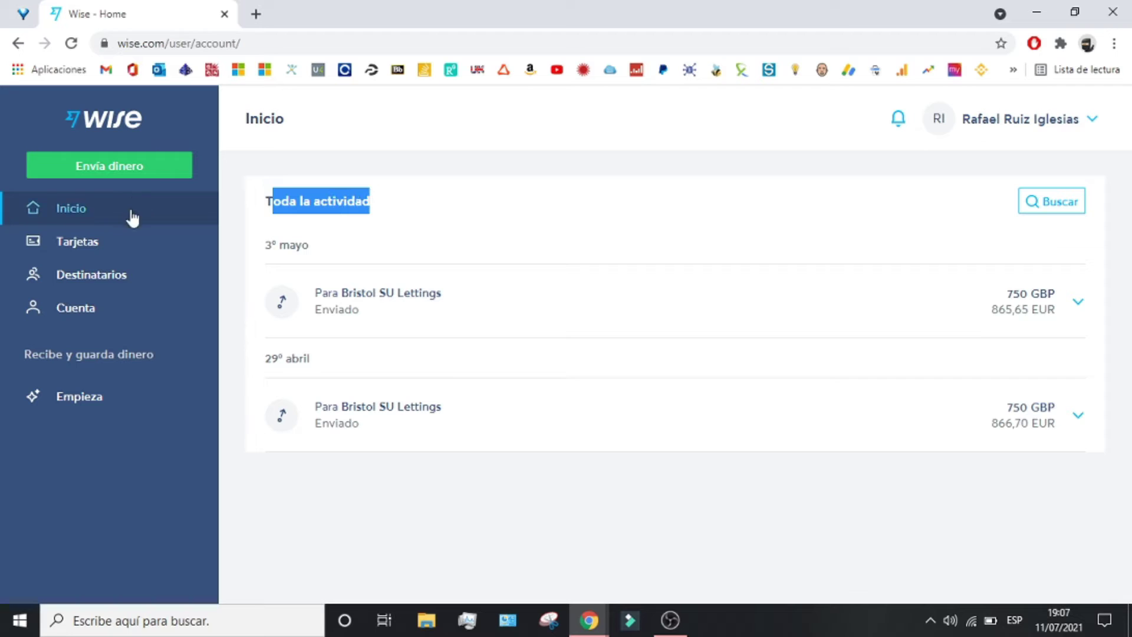
# - Open the cards page and read about the debit card's price and features
pyautogui.click(117, 251)
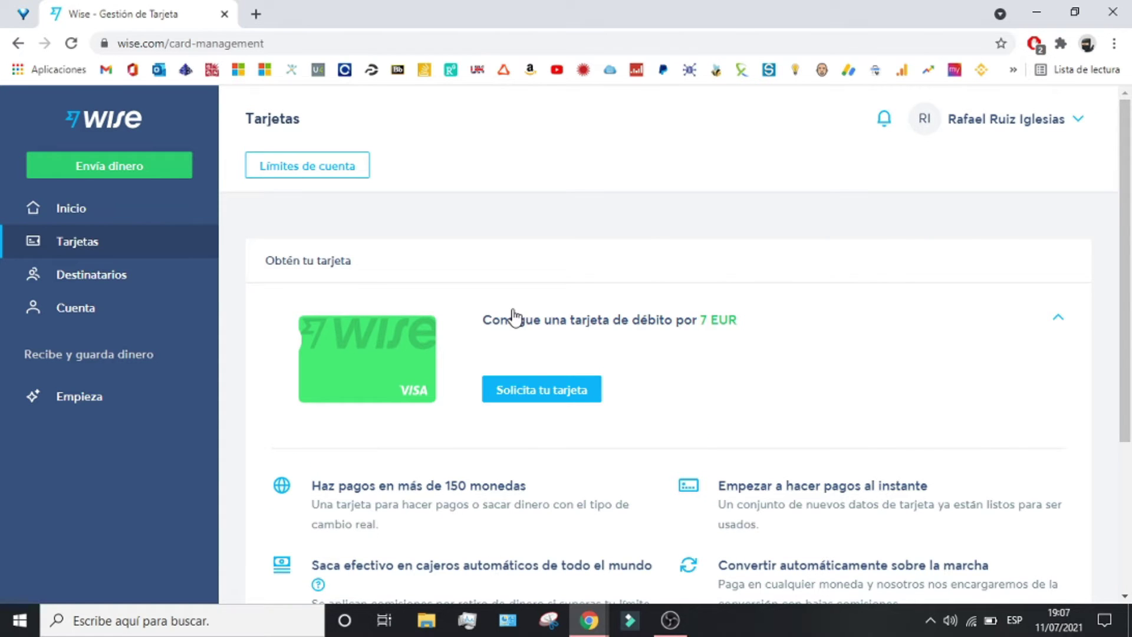
pyautogui.moveTo(543, 320); pyautogui.dragTo(732, 323)
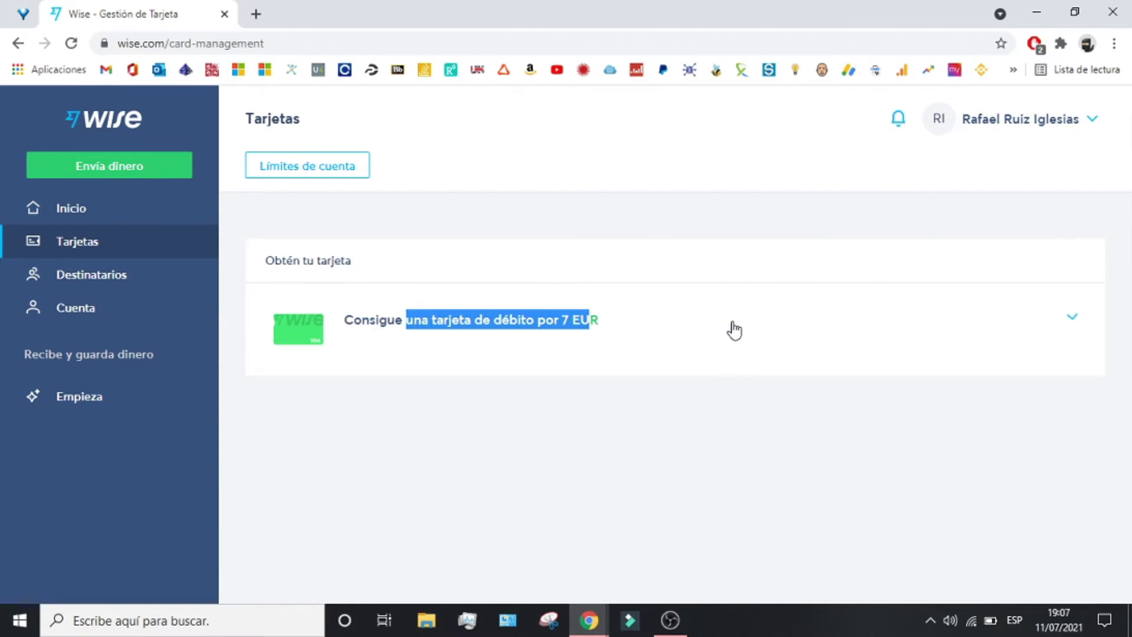
pyautogui.click(734, 330)
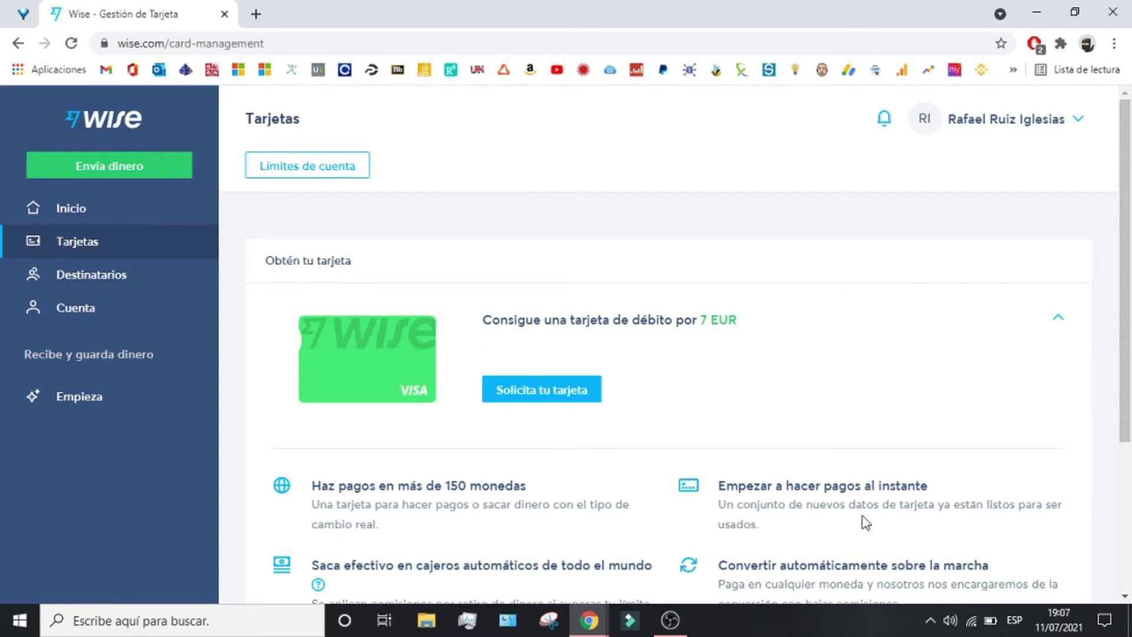
pyautogui.scroll(-4, 780, 519)
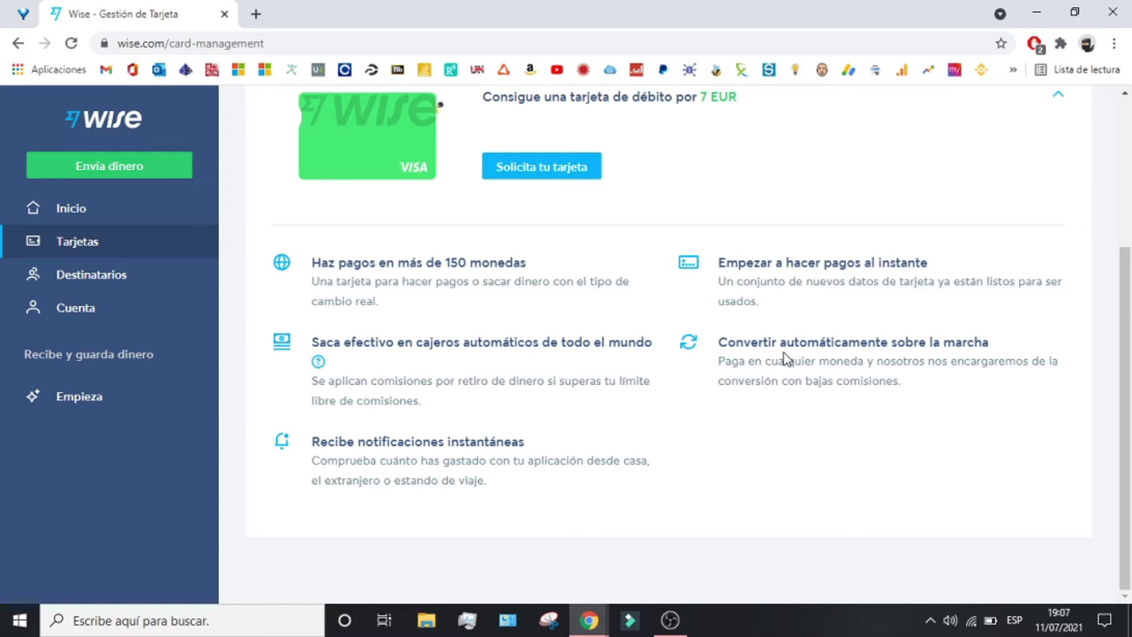
# - View the help article on cash withdrawal costs and reopen the cards page in a separate tab
pyautogui.click(318, 361)
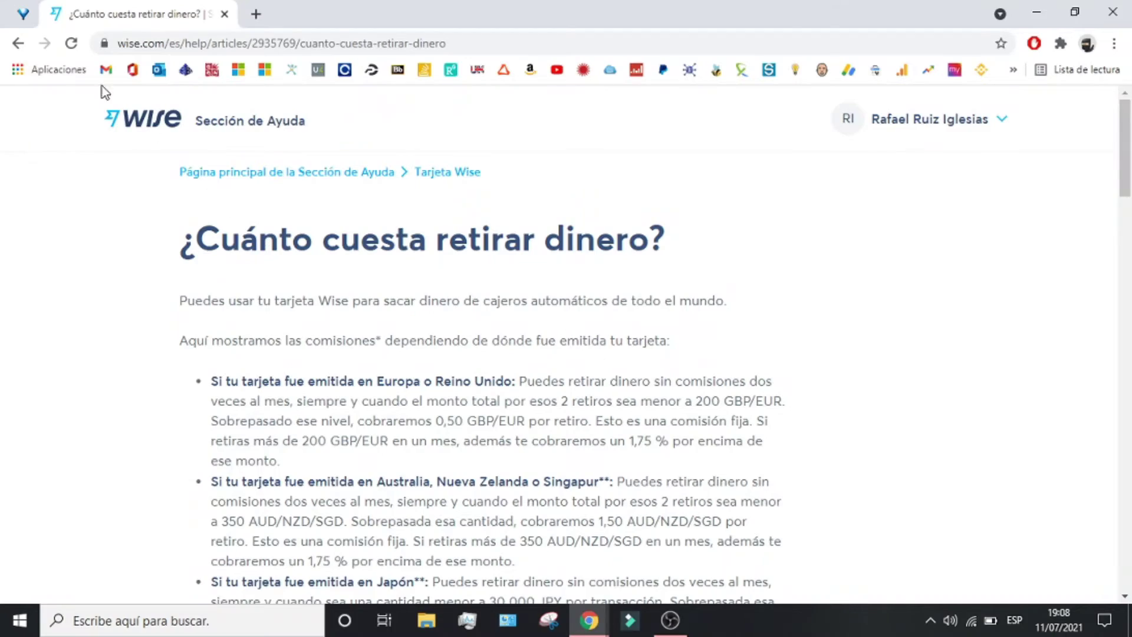
pyautogui.middleClick(17, 43)
pyautogui.click(261, 13)
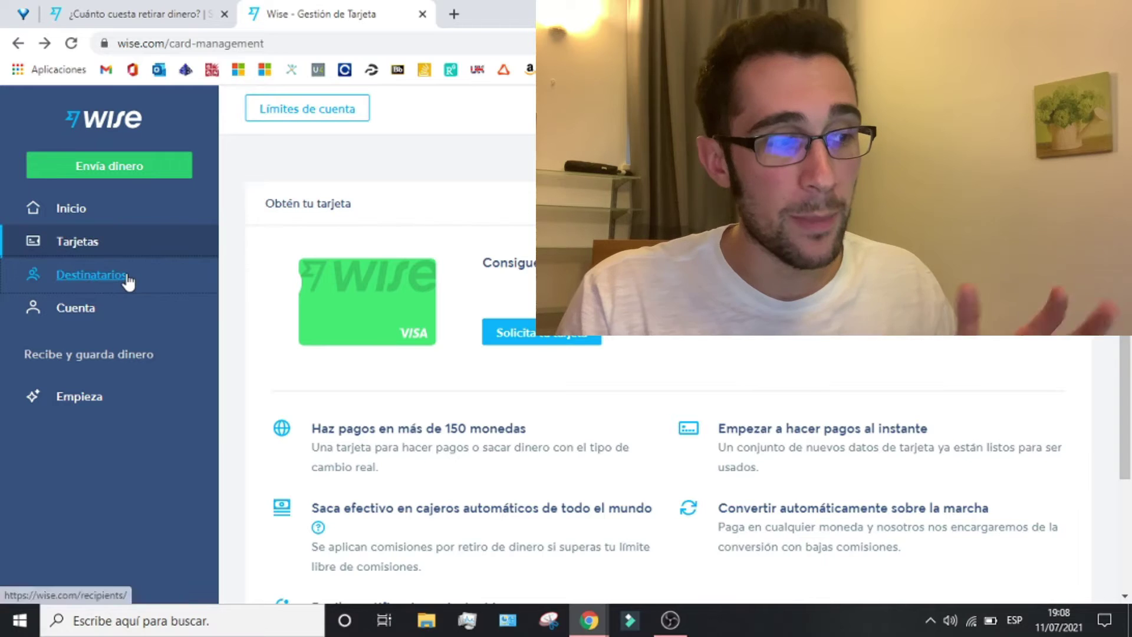
# - Open the recipients page and examine the currency and bank-detail options for adding your own bank account, leaving the form unsaved
pyautogui.click(128, 278)
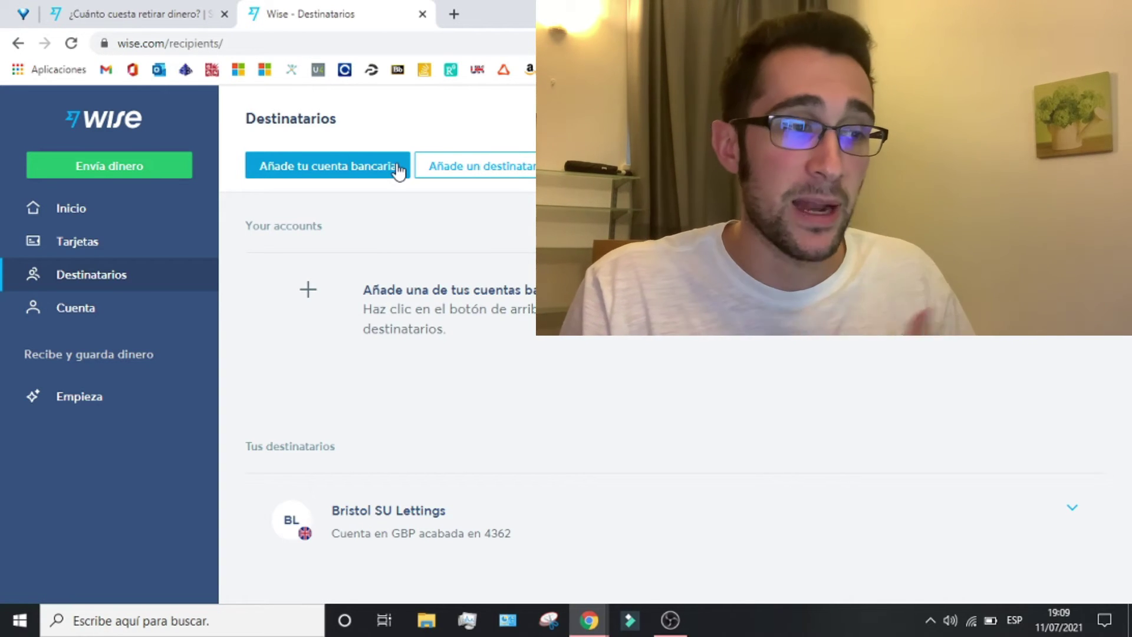
pyautogui.click(398, 170)
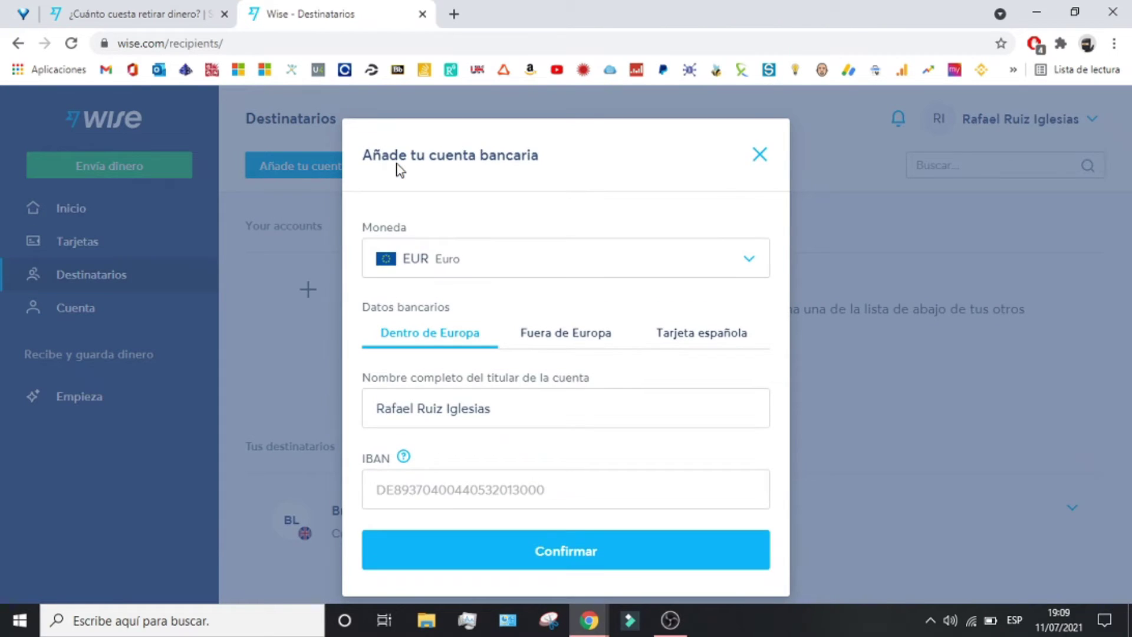
pyautogui.click(498, 492)
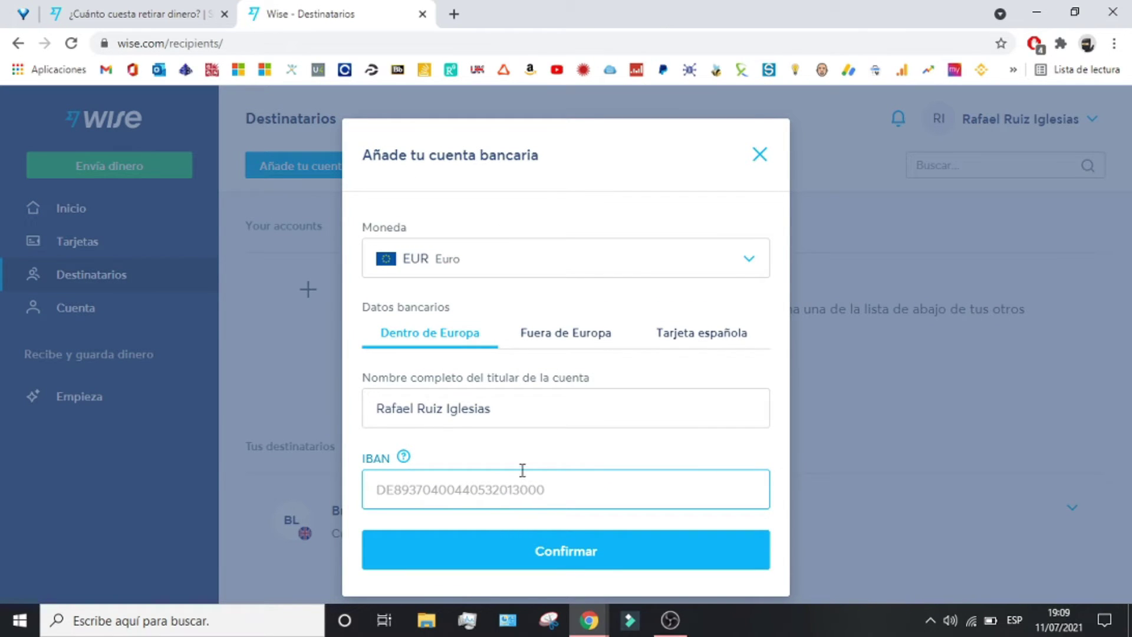
pyautogui.click(575, 254)
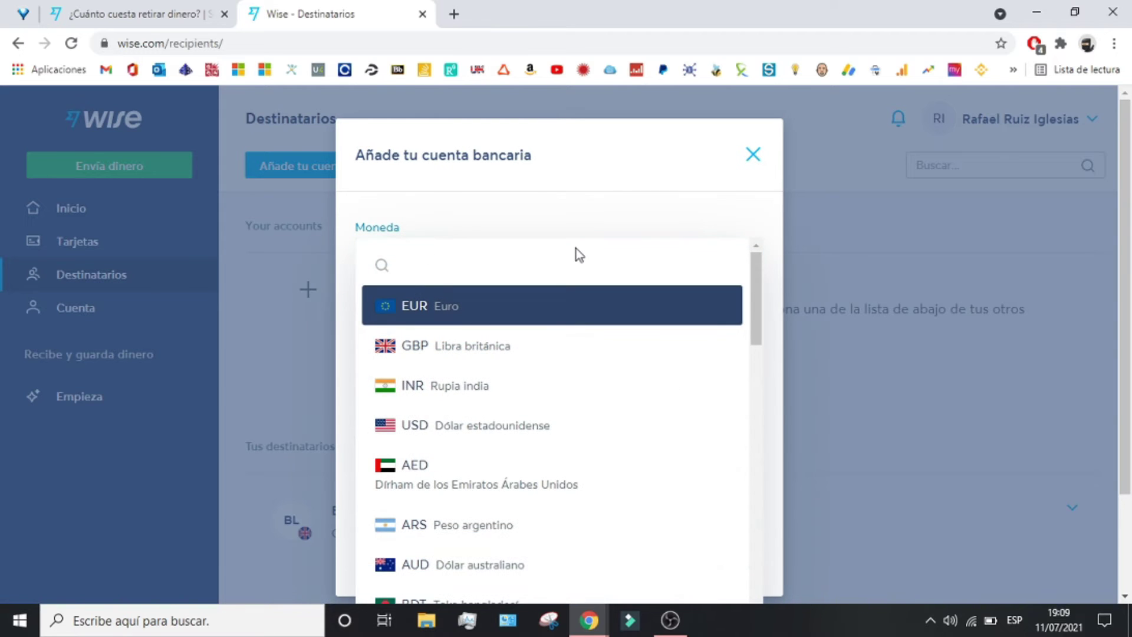
pyautogui.click(581, 207)
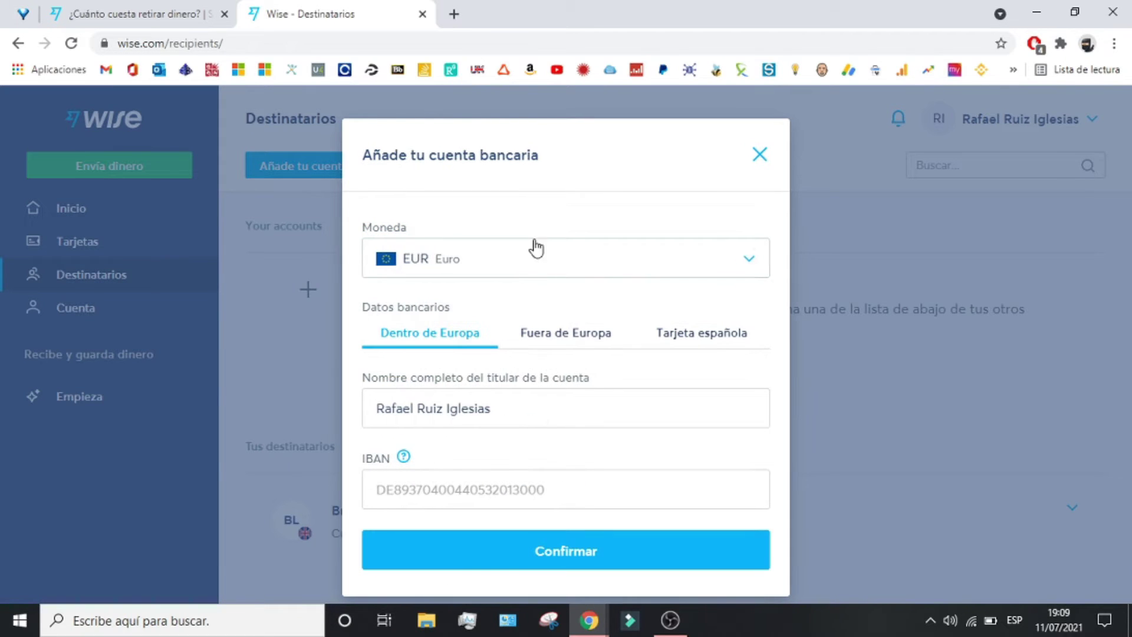
pyautogui.click(562, 334)
pyautogui.click(705, 340)
pyautogui.click(758, 156)
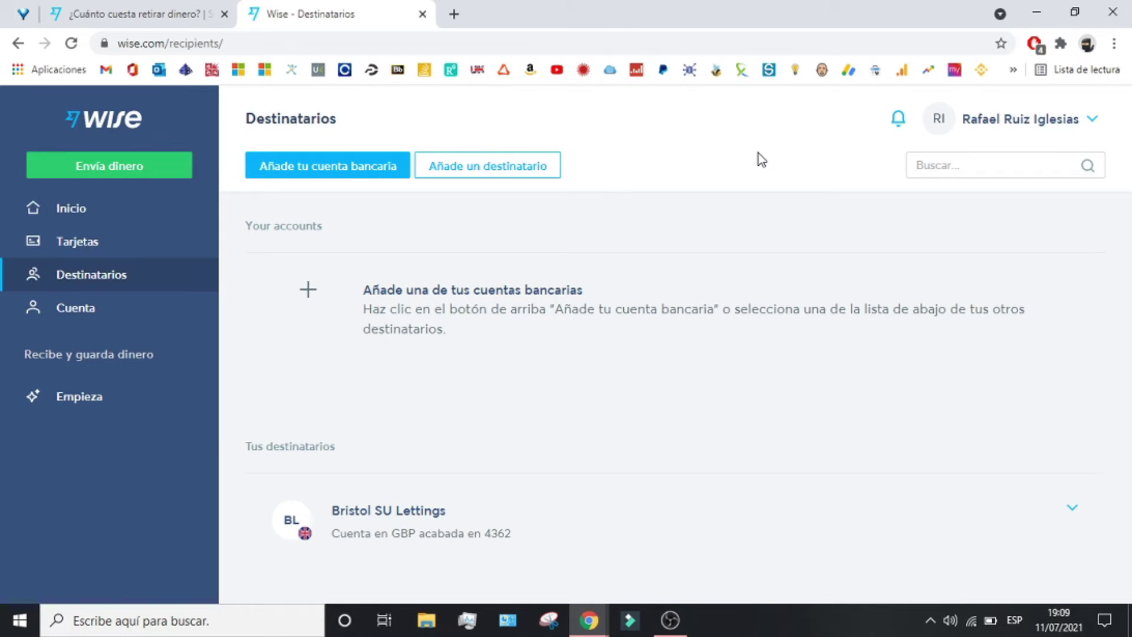
# - Examine the form for adding a new recipient, including its recipient type and bank-detail options, leaving it unsaved
pyautogui.click(546, 173)
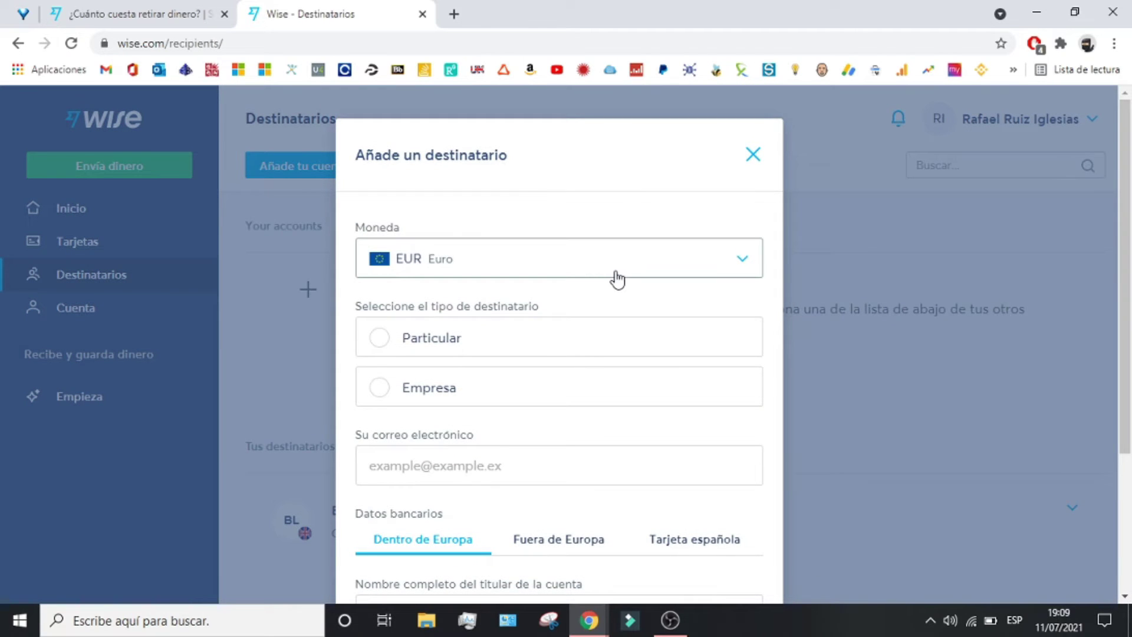
pyautogui.scroll(-2, 713, 283)
pyautogui.scroll(2, 730, 187)
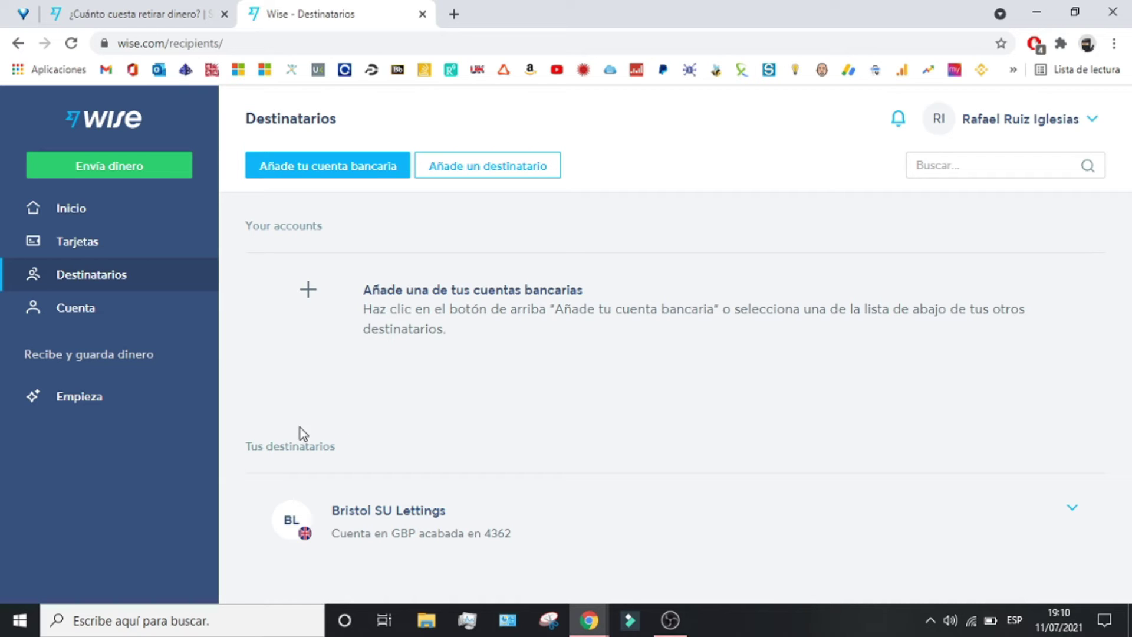
# - Start a money transfer of 1000 EUR to GBP with the "La más económica" transfer type and continue to the recipient choice
pyautogui.click(165, 167)
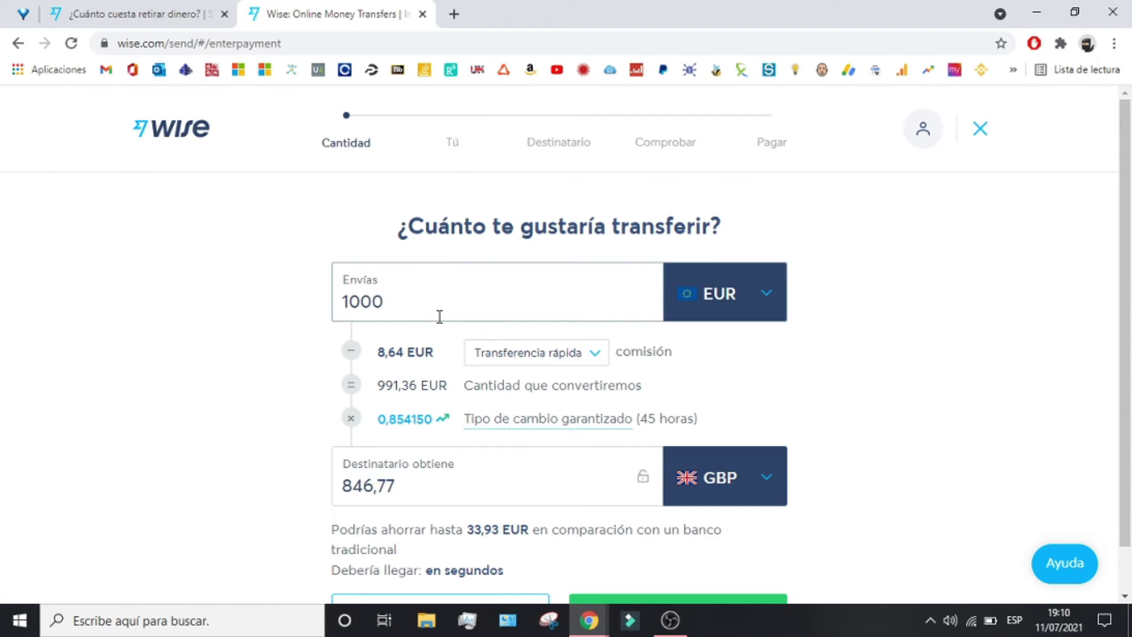
pyautogui.click(525, 363)
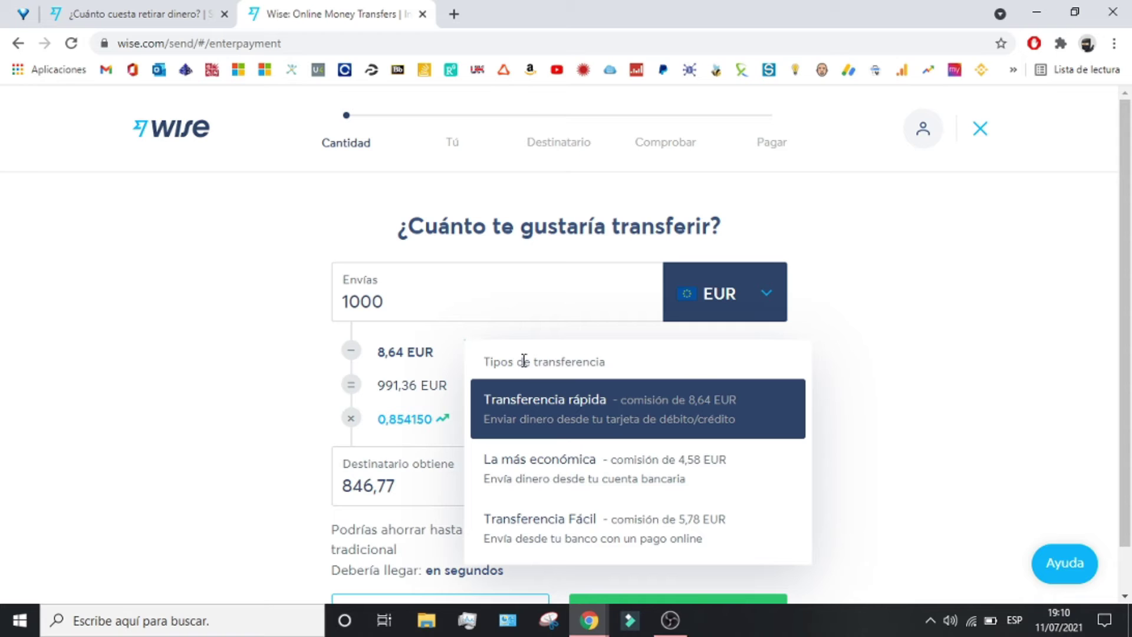
pyautogui.click(604, 469)
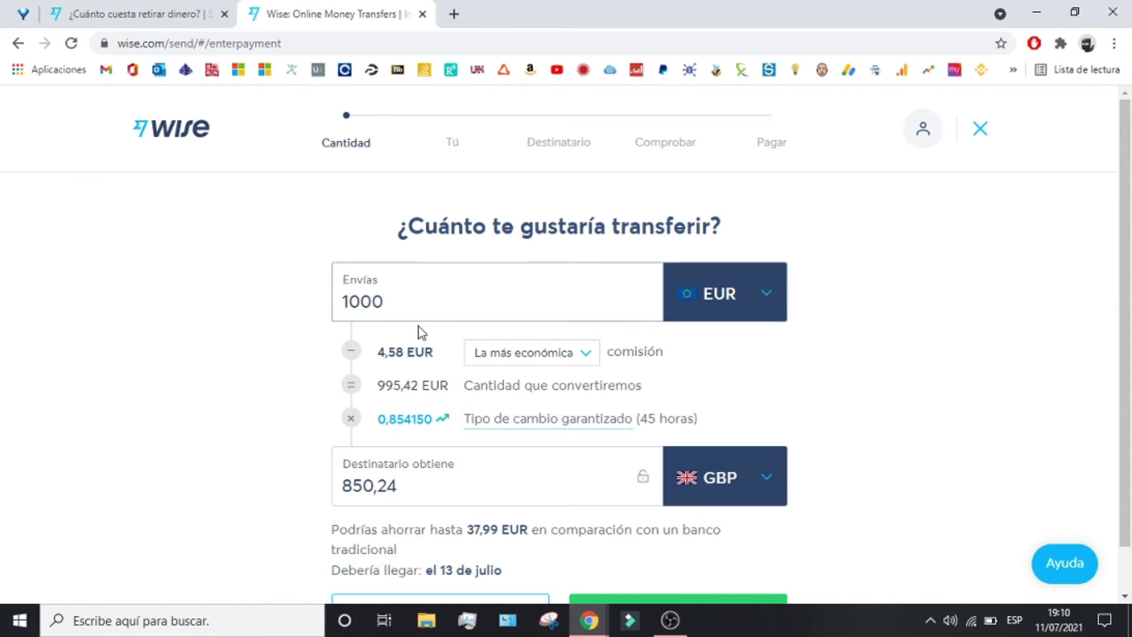
pyautogui.scroll(-1, 423, 329)
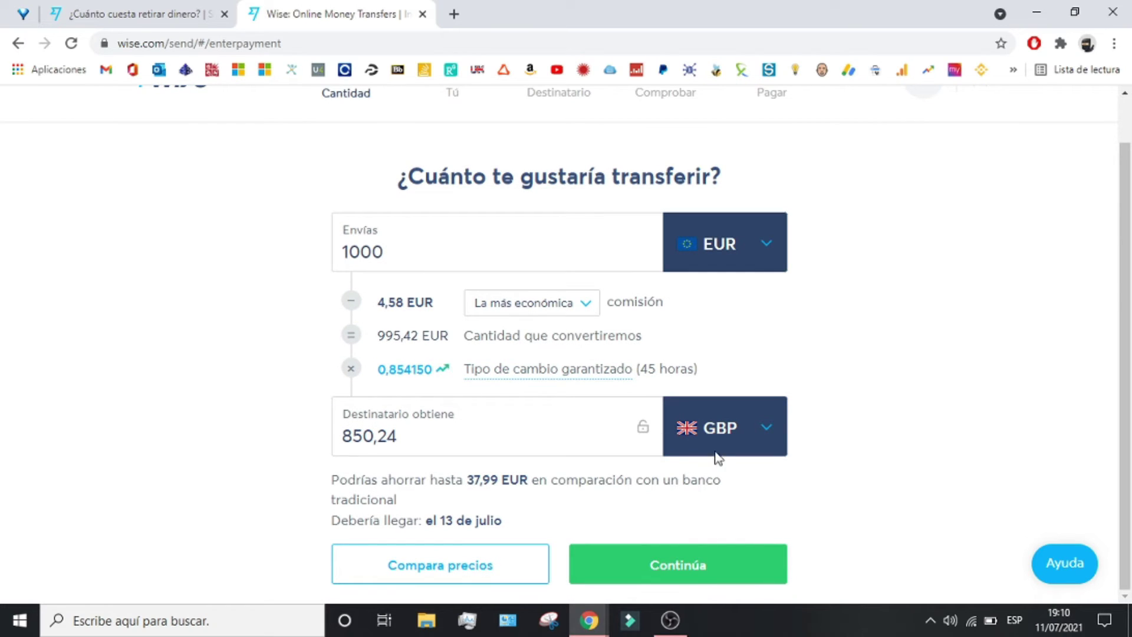
pyautogui.click(736, 566)
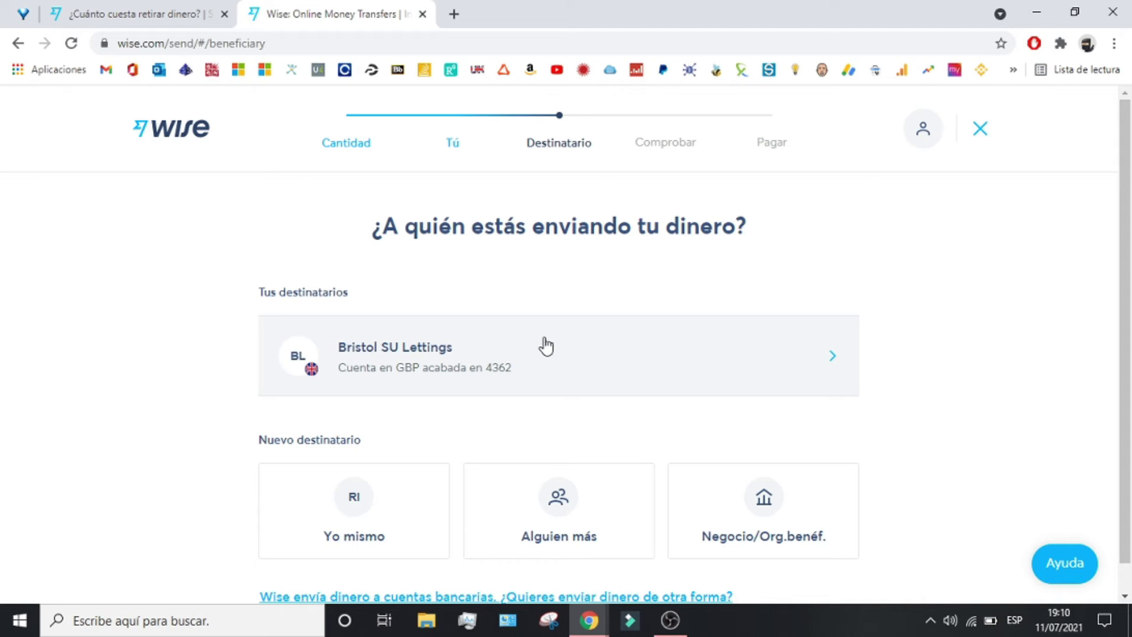
# - Review the saved recipient and the new-recipient options: yourself, someone else, or a business or charity
pyautogui.scroll(-1, 404, 465)
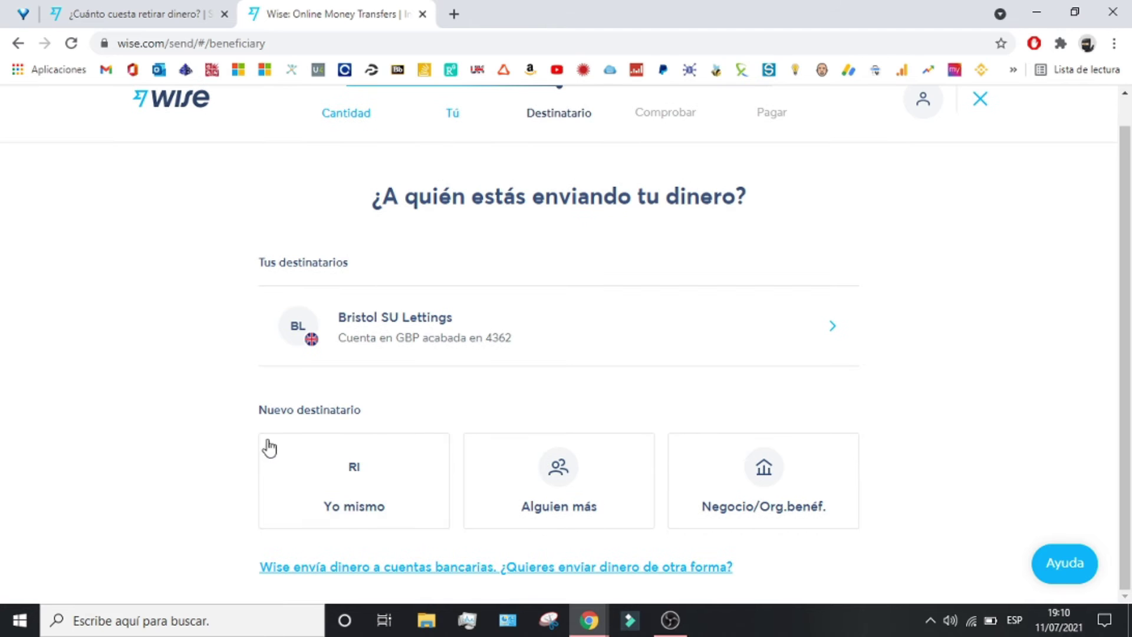
pyautogui.moveTo(288, 409); pyautogui.dragTo(339, 409)
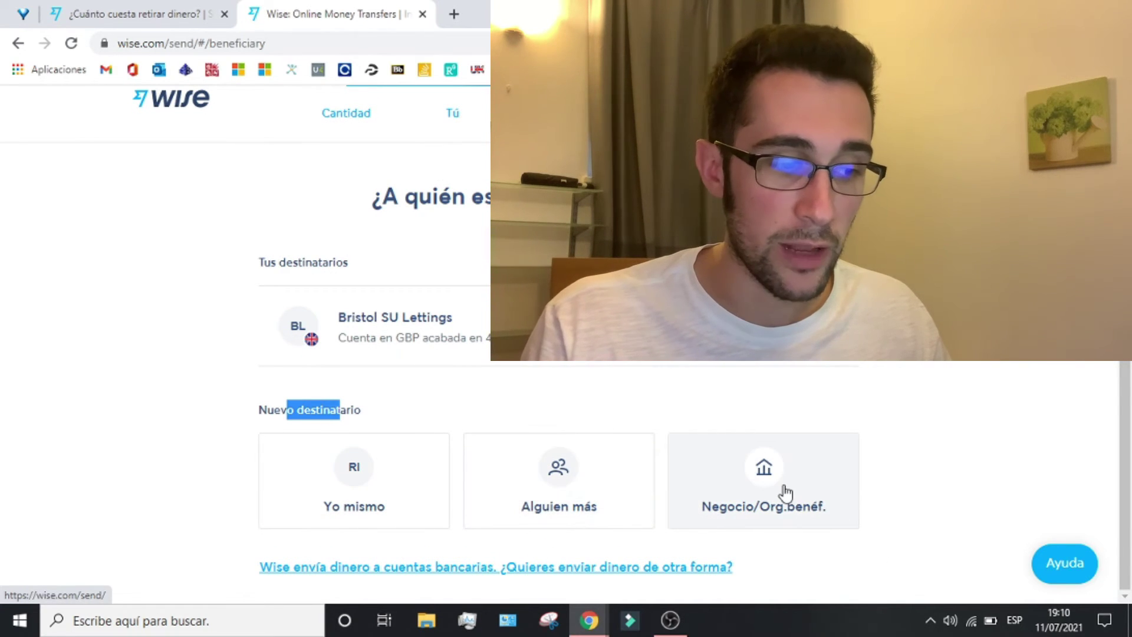
pyautogui.scroll(1, 787, 492)
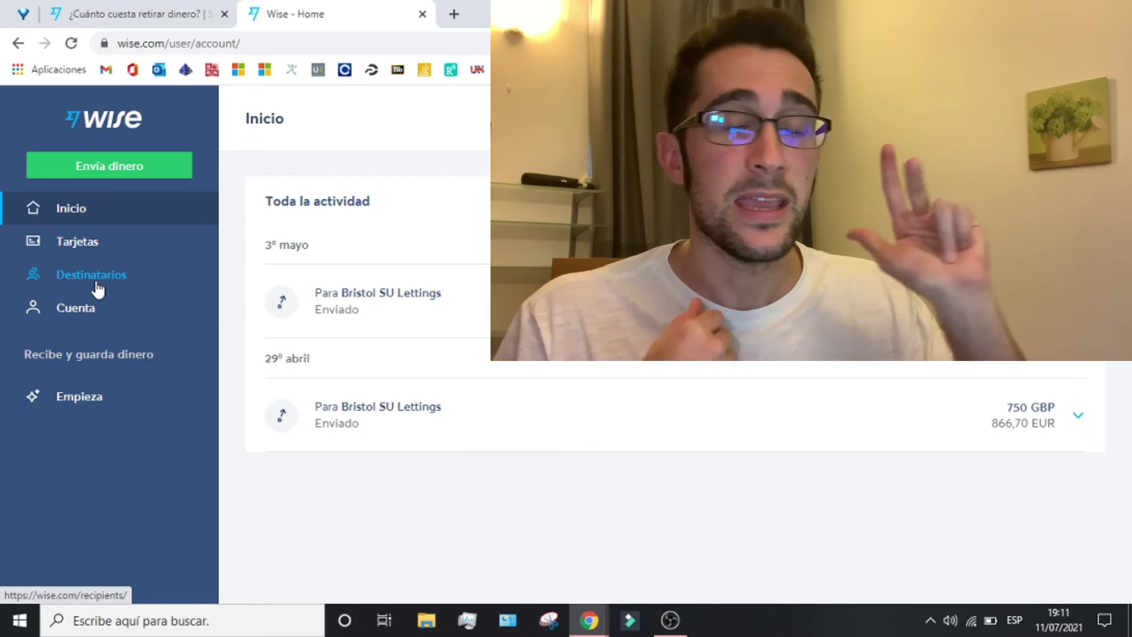
# - Open the account page, review its invitation and account services, and open the balance details
pyautogui.click(86, 317)
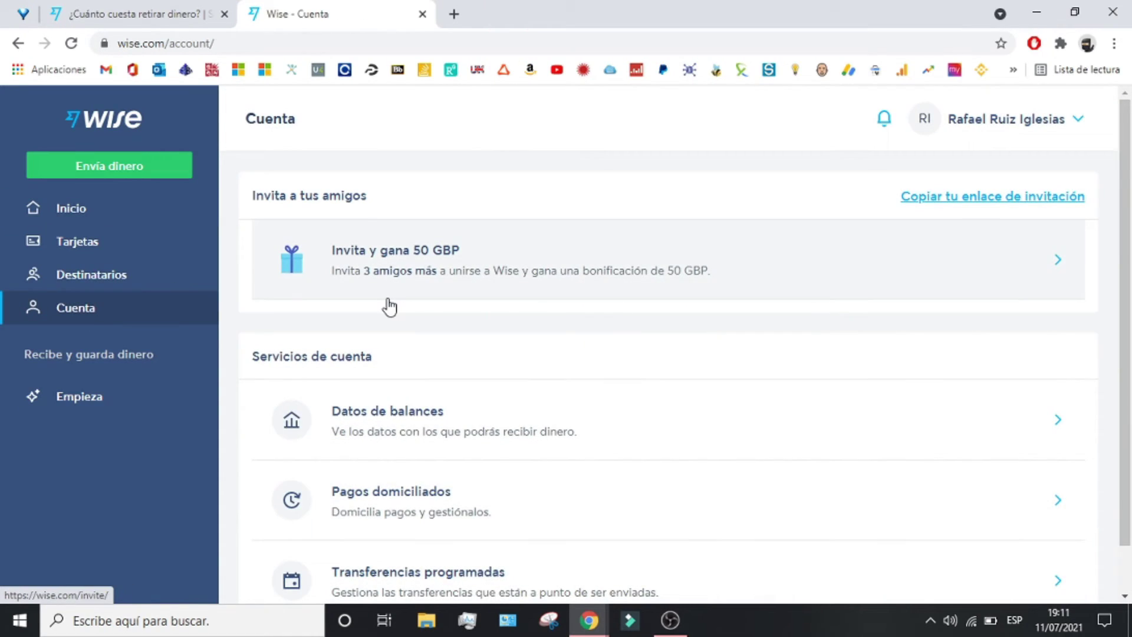
pyautogui.scroll(-1, 448, 308)
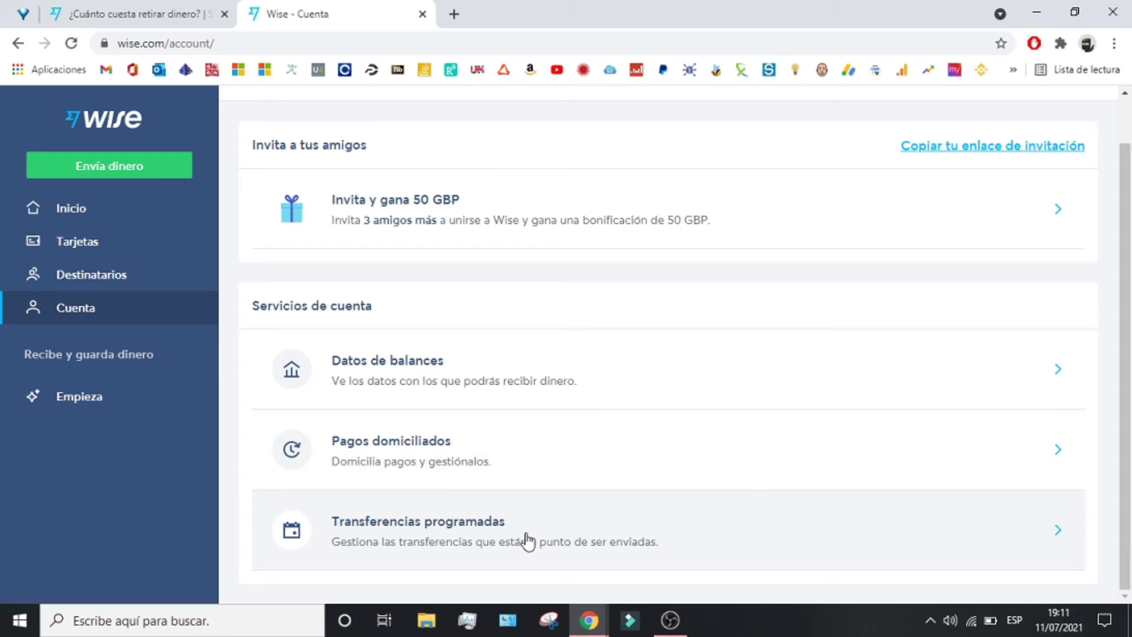
pyautogui.click(502, 394)
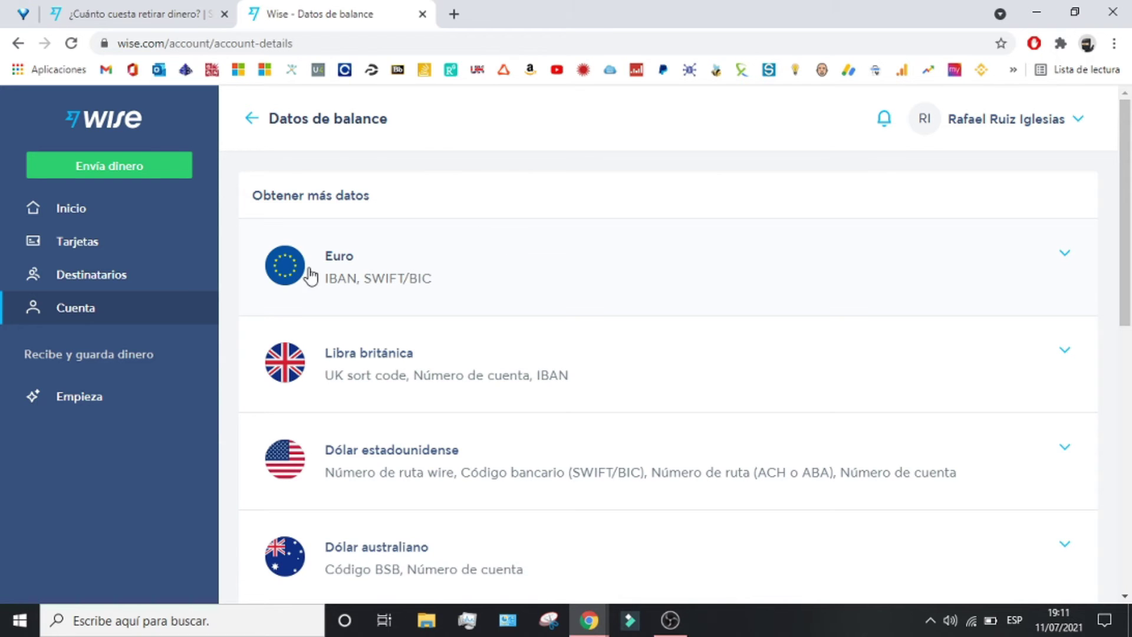
# - Request balance details for the euro and read the requirement for adding money to the account
pyautogui.click(407, 280)
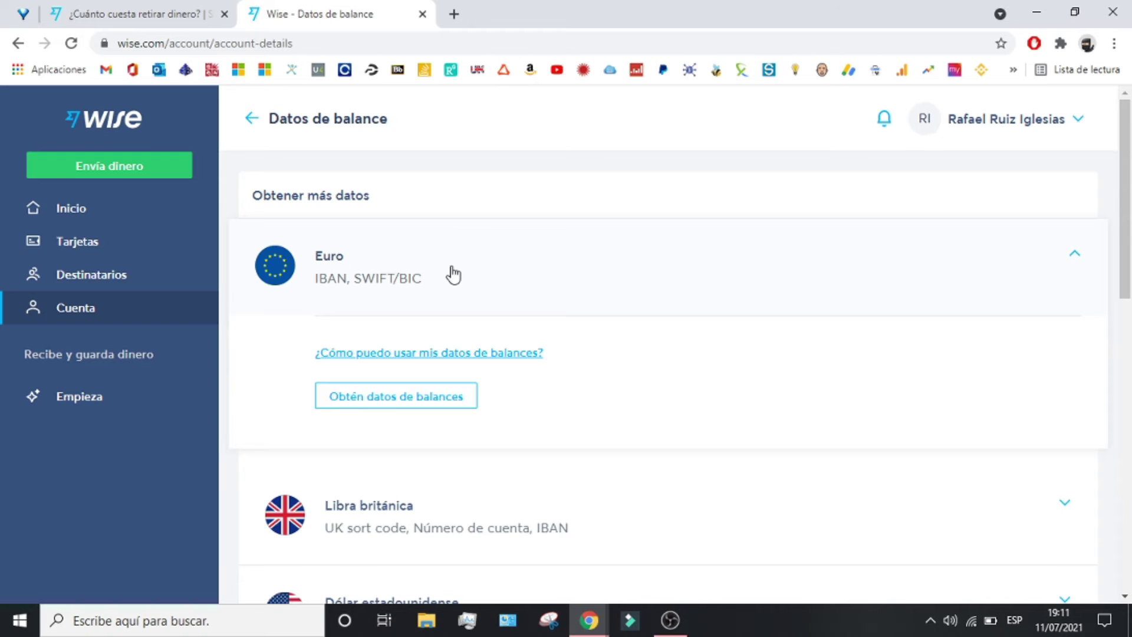
pyautogui.click(403, 406)
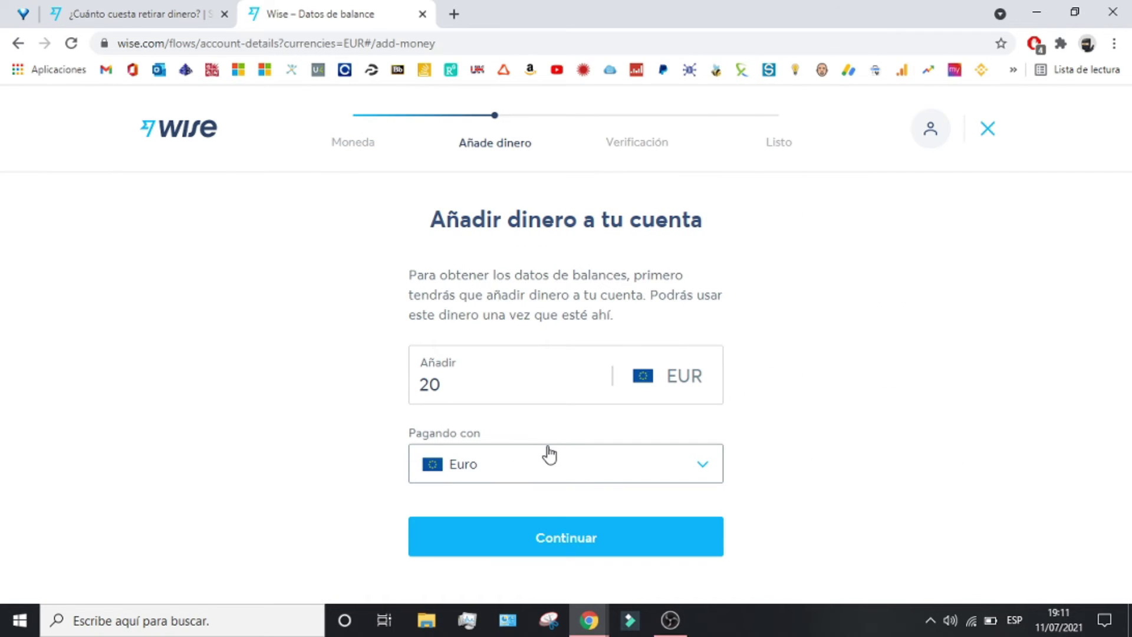
pyautogui.moveTo(511, 275); pyautogui.dragTo(601, 281)
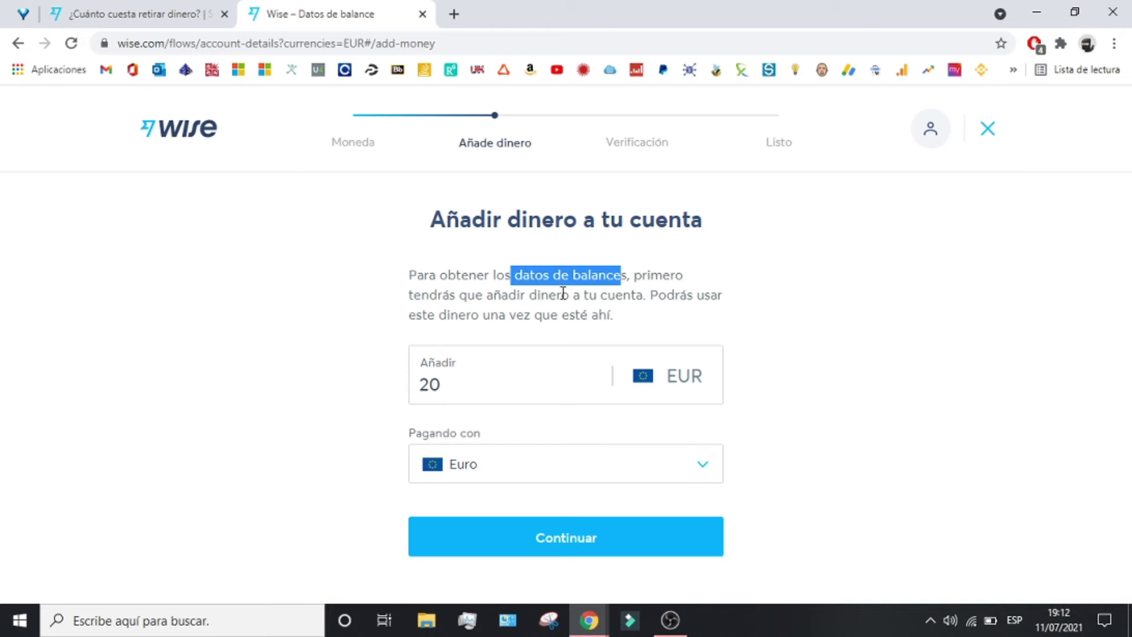
# - Go back to the balance details page and look through the other currencies for which details are offered
pyautogui.click(18, 43)
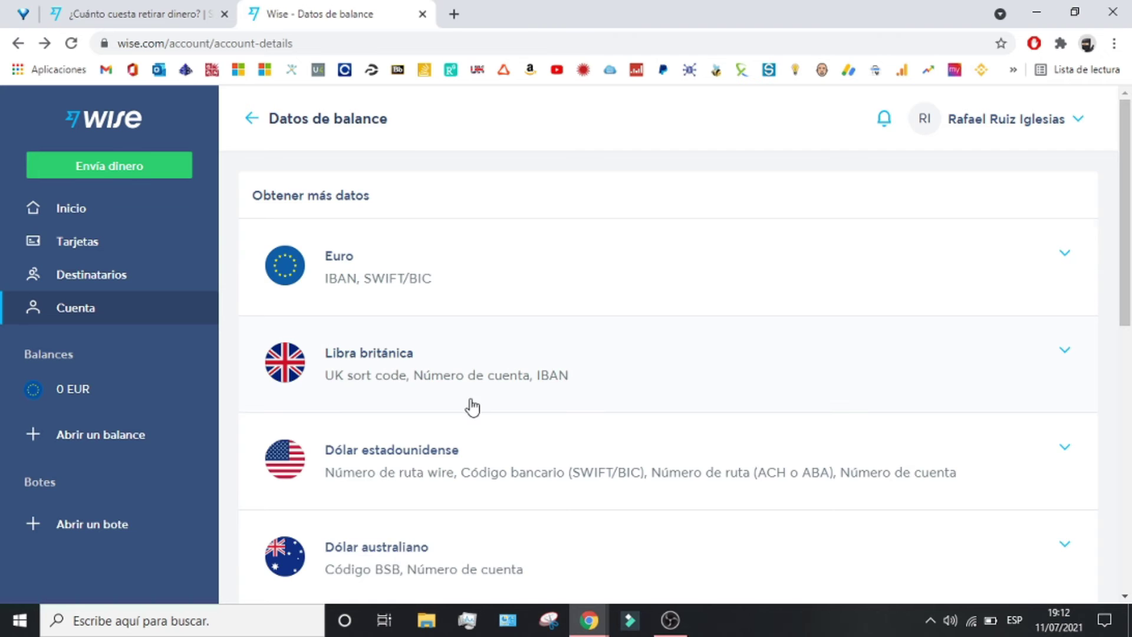
pyautogui.scroll(-10, 487, 377)
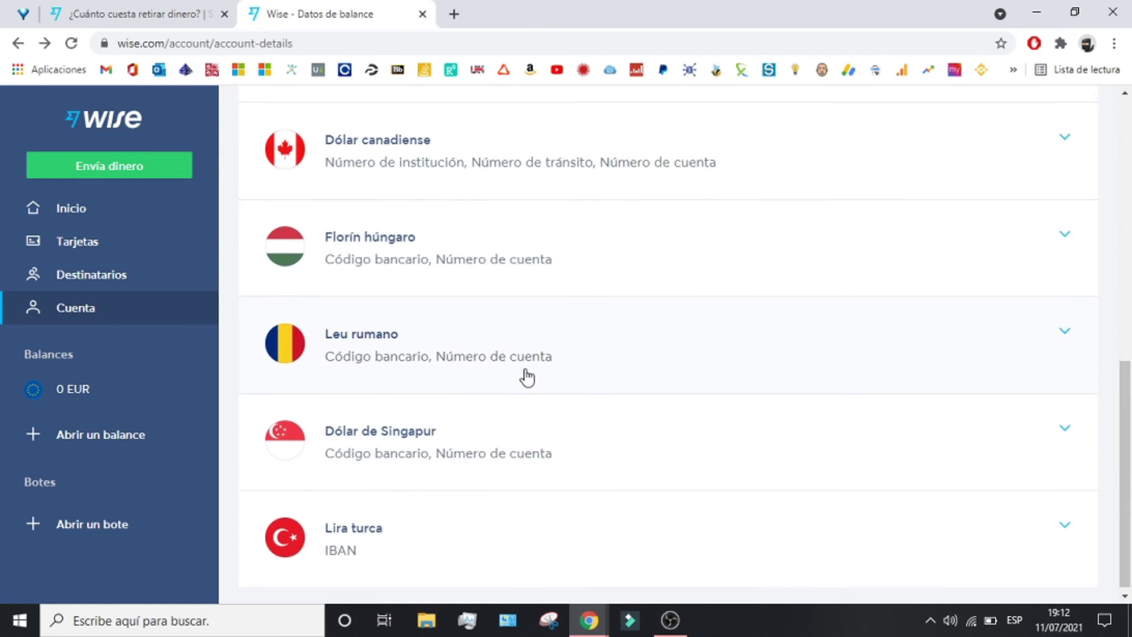
pyautogui.click(506, 459)
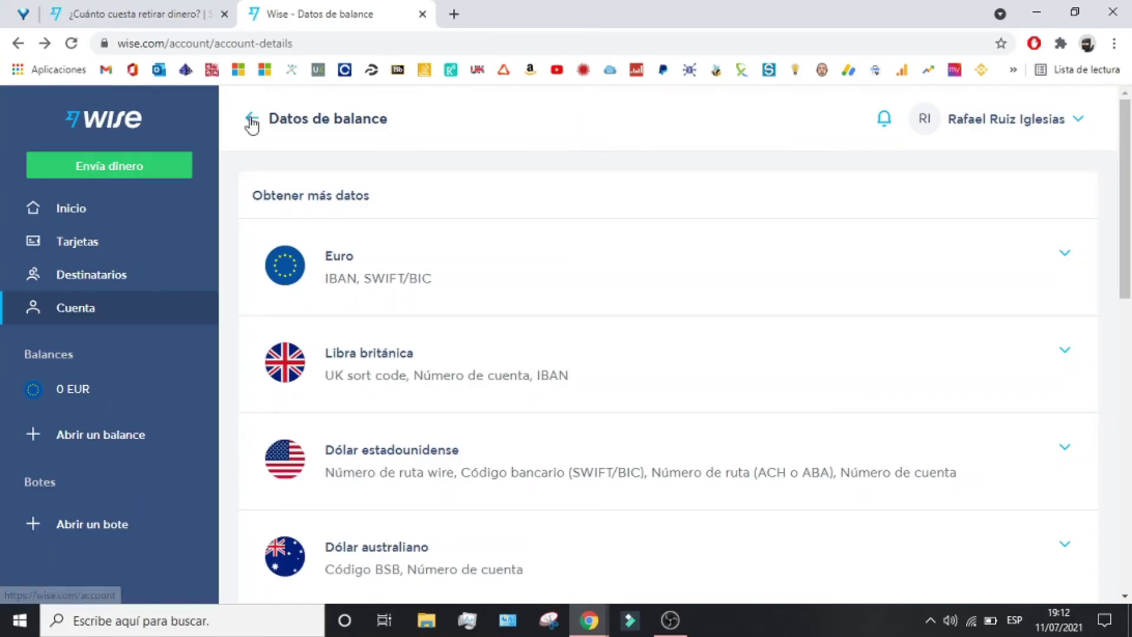
# - Return to the account services and open the direct debits page
pyautogui.click(248, 119)
pyautogui.scroll(-1, 649, 333)
pyautogui.click(438, 455)
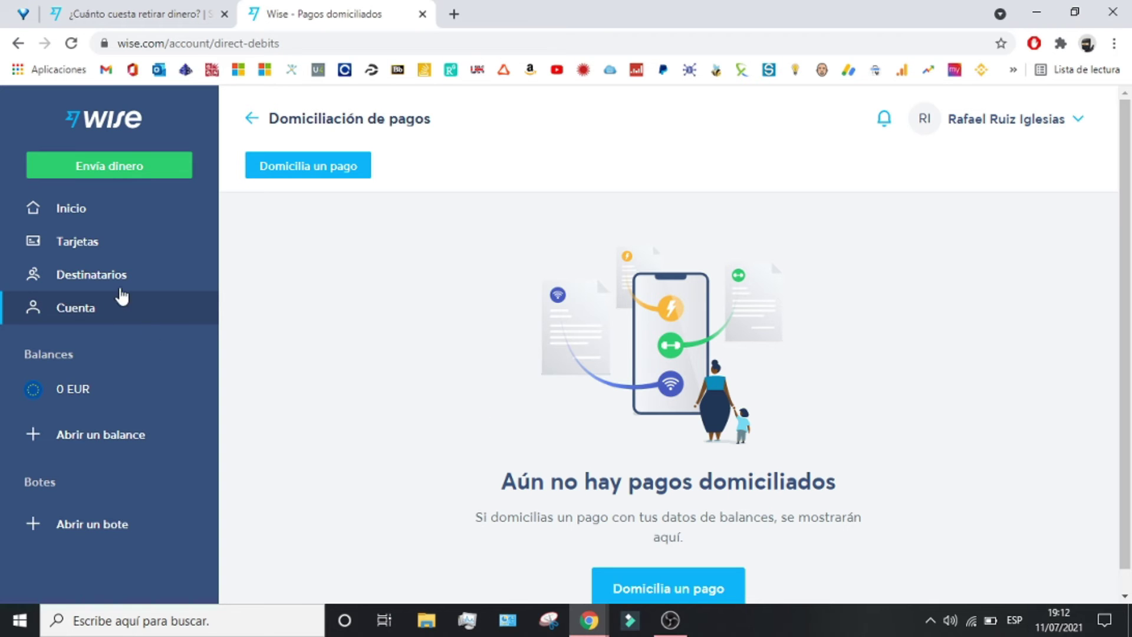
# - Return to the account page, open the scheduled transfers service and read its information
pyautogui.click(117, 308)
pyautogui.scroll(-1, 425, 412)
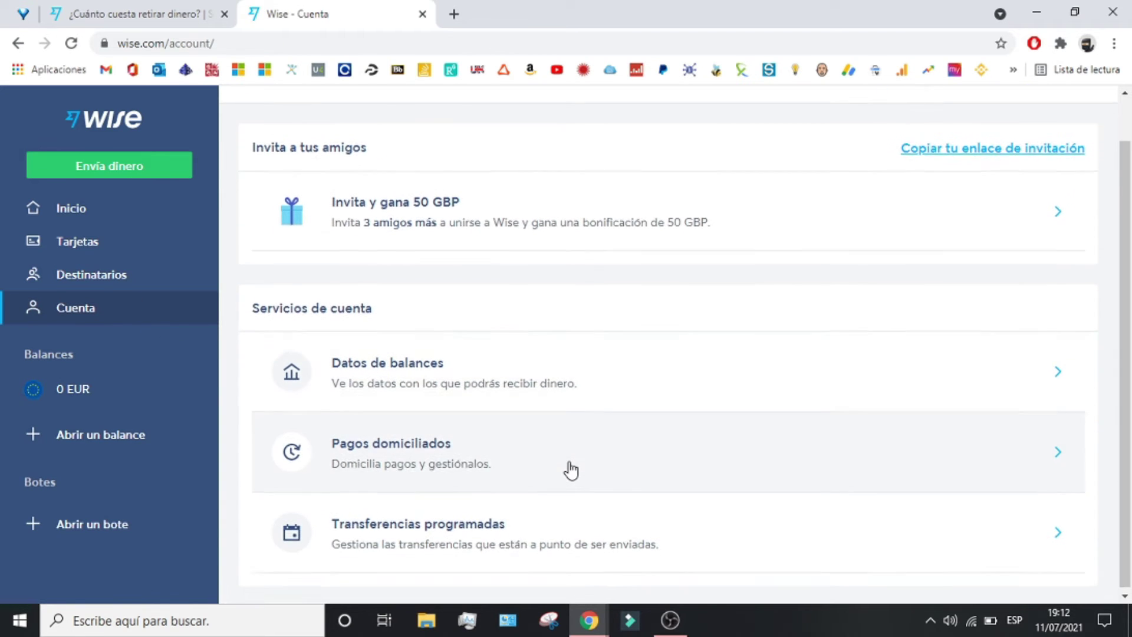
pyautogui.click(439, 537)
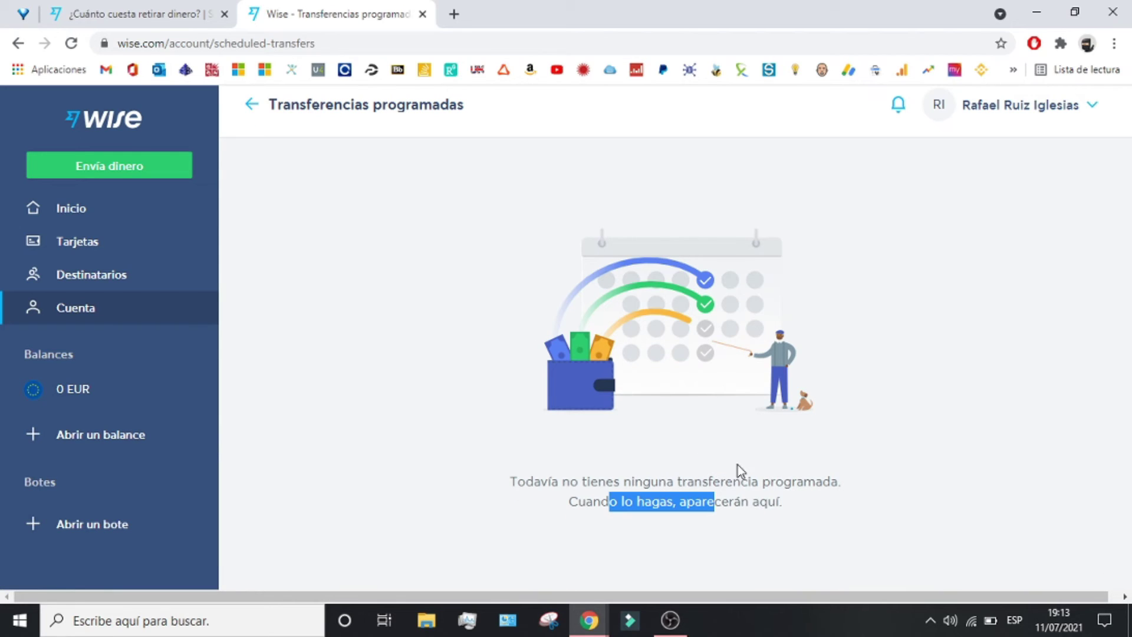
pyautogui.moveTo(534, 484); pyautogui.dragTo(691, 482)
pyautogui.moveTo(777, 502); pyautogui.dragTo(523, 482)
pyautogui.click(522, 486)
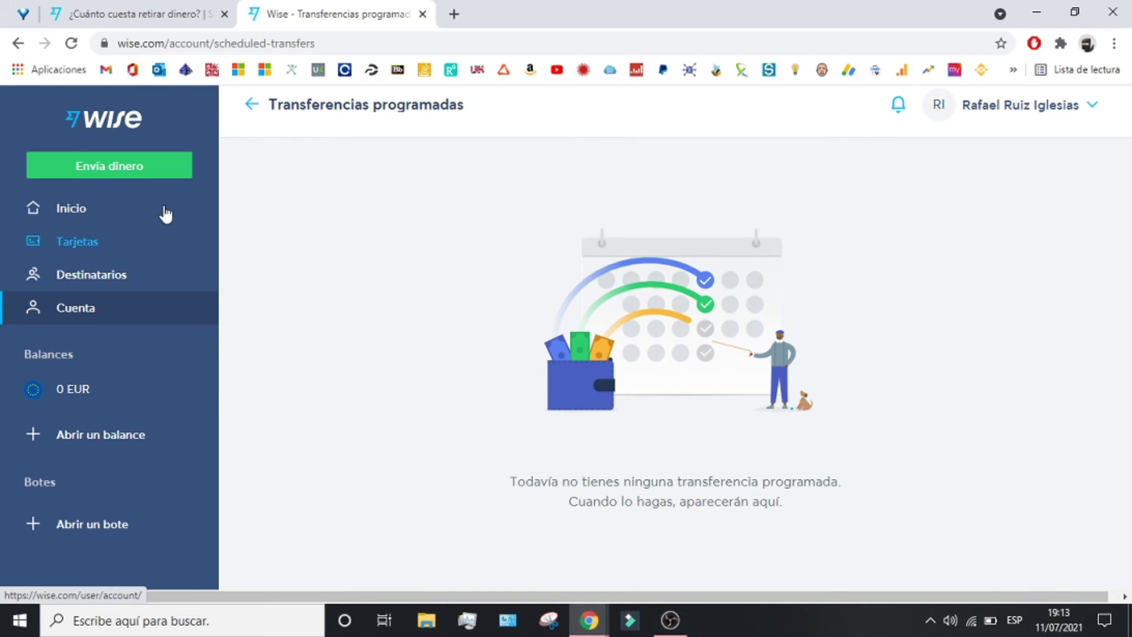
# - Start a new transfer of 1000 EUR to GBP with Bristol SU Lettings as the recipient, up to the review stage
pyautogui.click(134, 169)
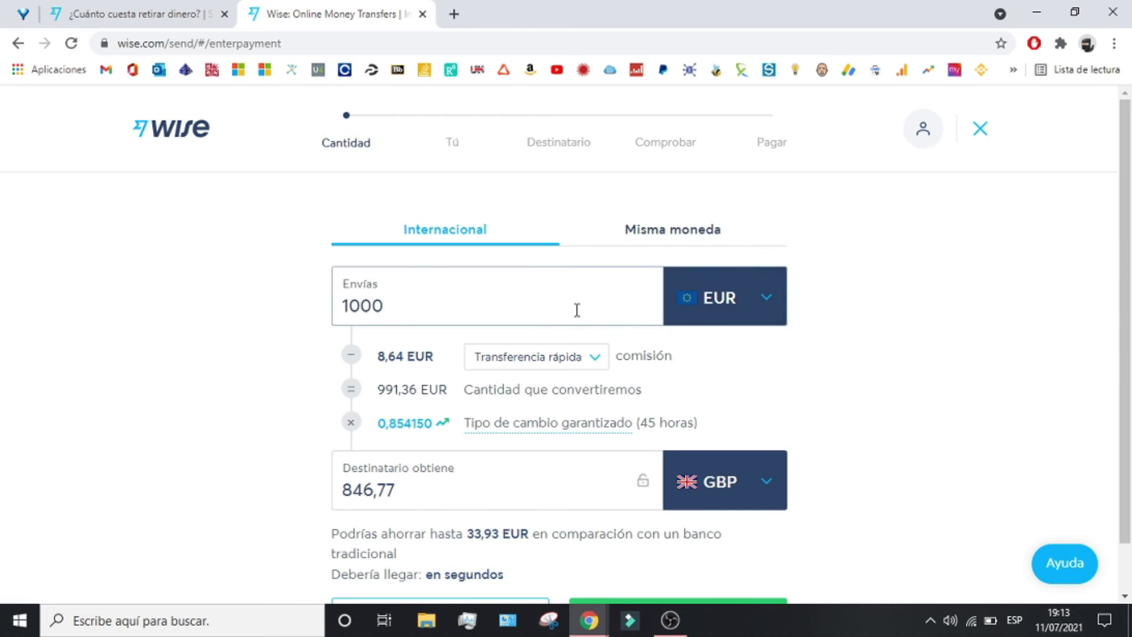
pyautogui.scroll(-1, 702, 322)
pyautogui.click(705, 569)
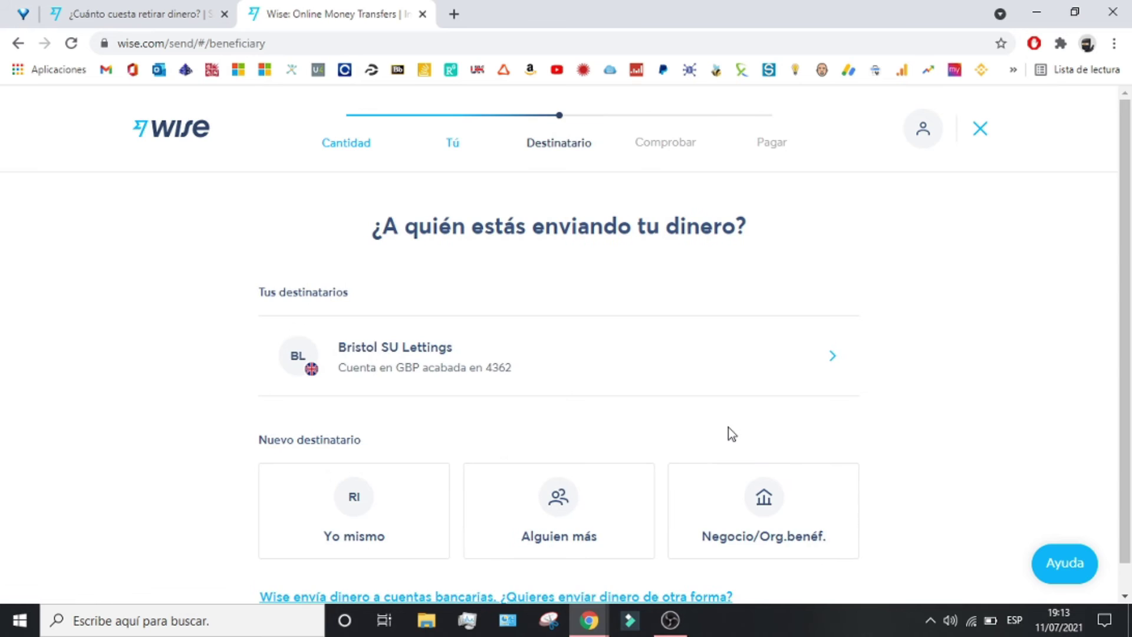
pyautogui.click(448, 334)
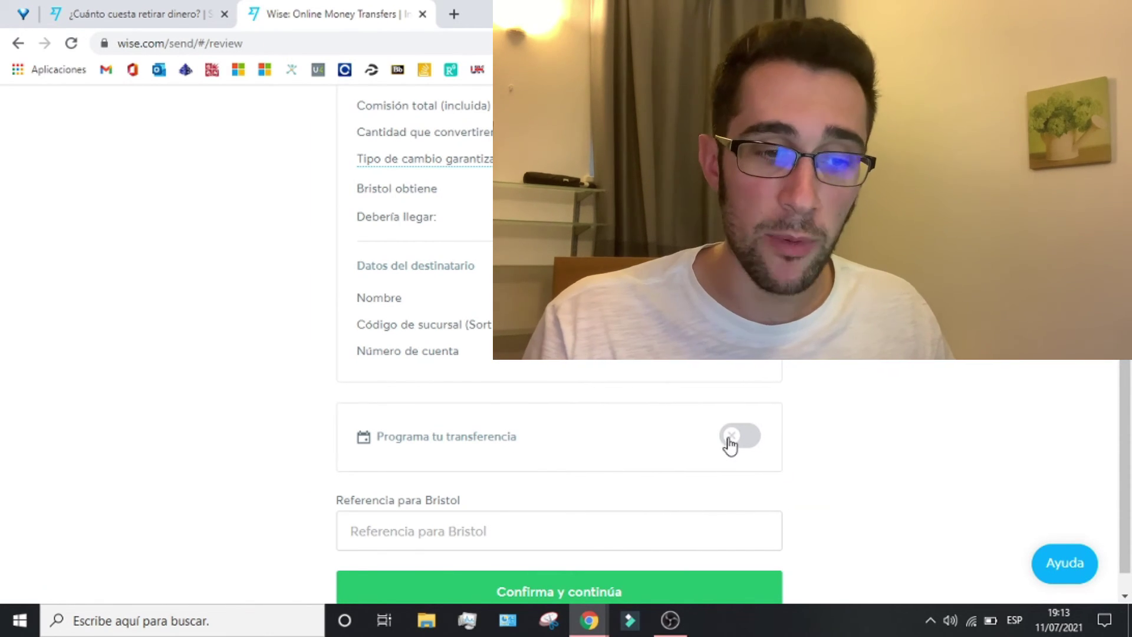
# - Turn on scheduling for the transfer using the EUR balance and examine the date and frequency options
pyautogui.click(732, 438)
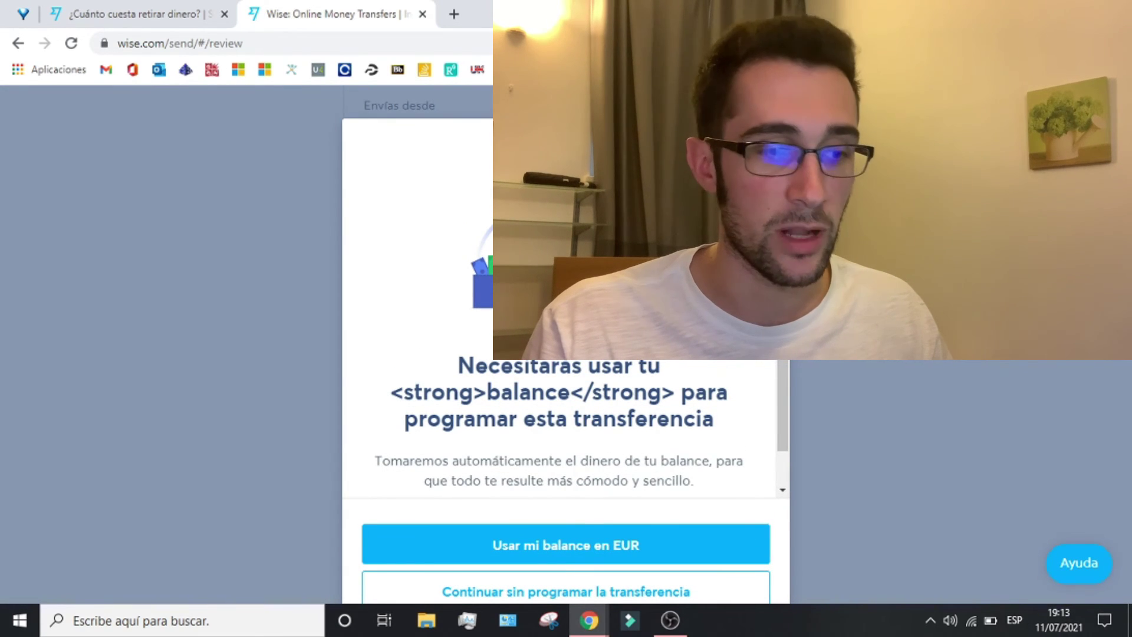
pyautogui.scroll(-1, 662, 422)
pyautogui.press('Escape')
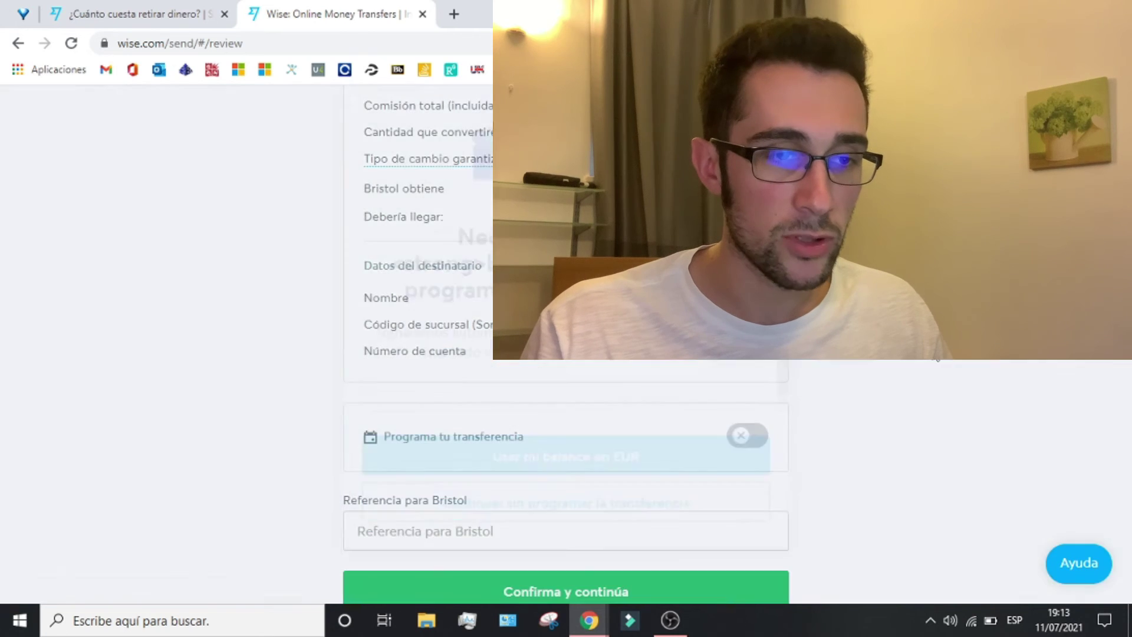
pyautogui.click(739, 443)
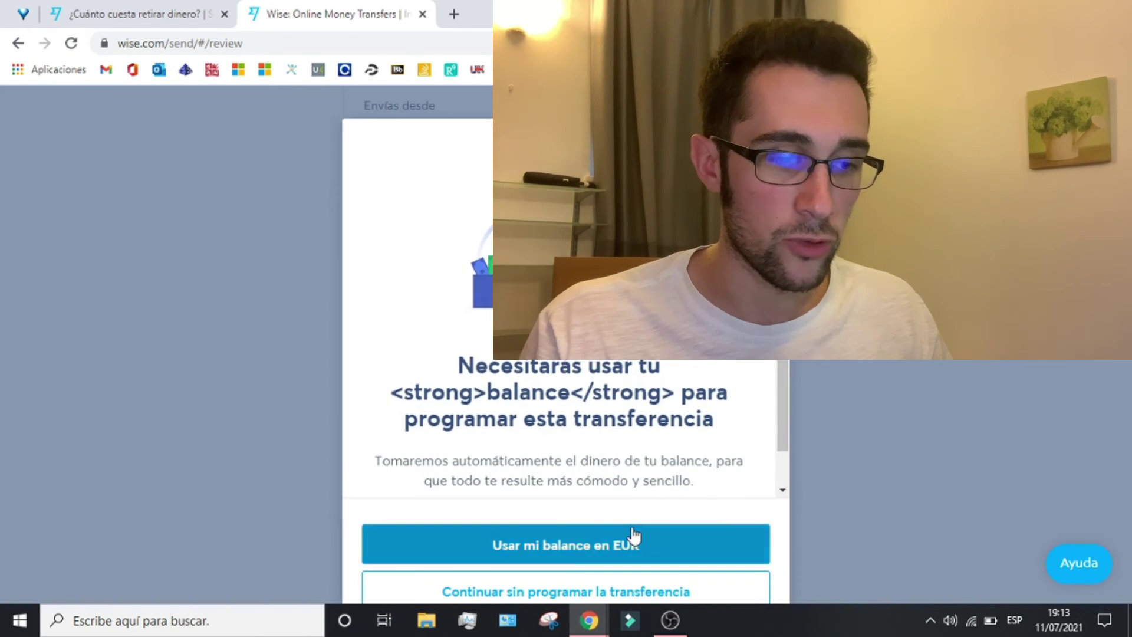
pyautogui.click(631, 537)
pyautogui.scroll(-2, 673, 452)
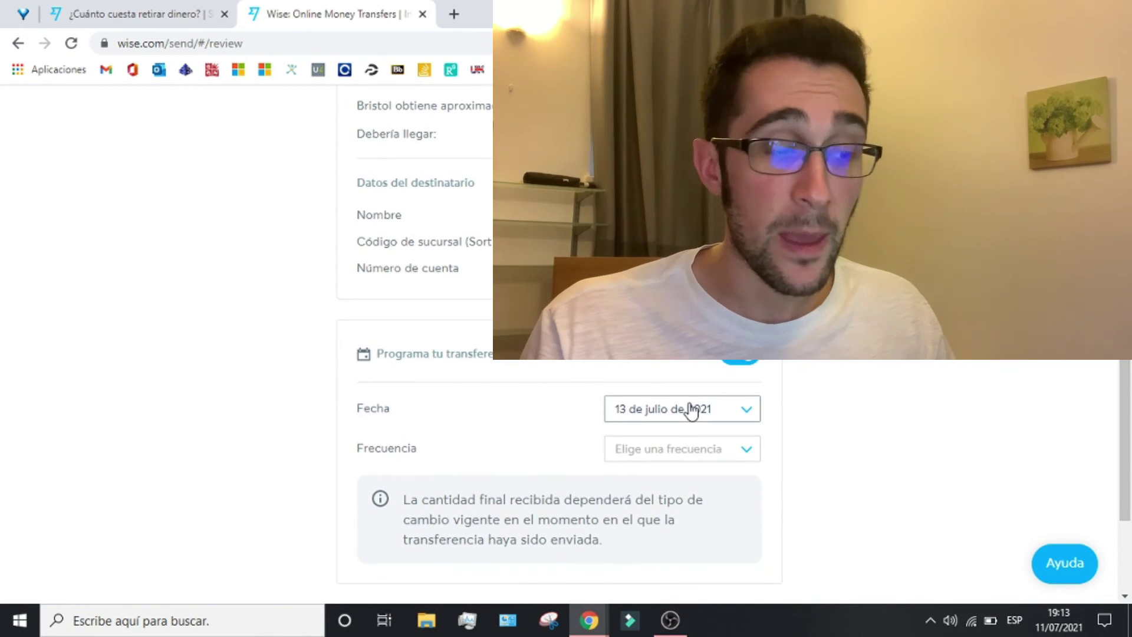
pyautogui.click(719, 456)
pyautogui.click(883, 402)
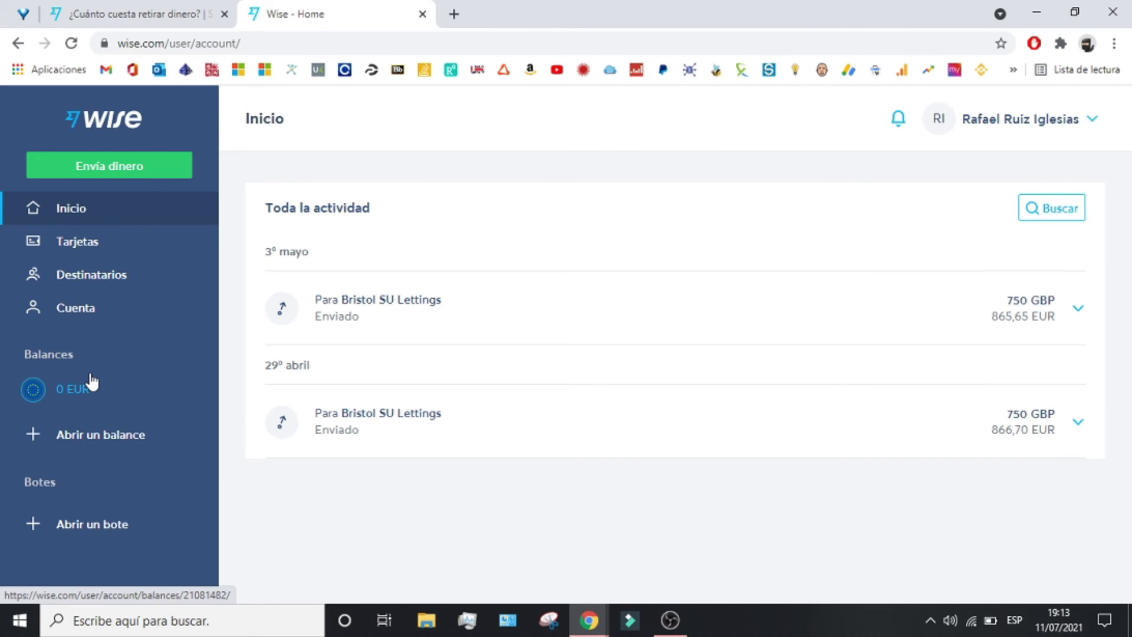
# - Open a new balance in British pounds (Libra británica)
pyautogui.click(117, 438)
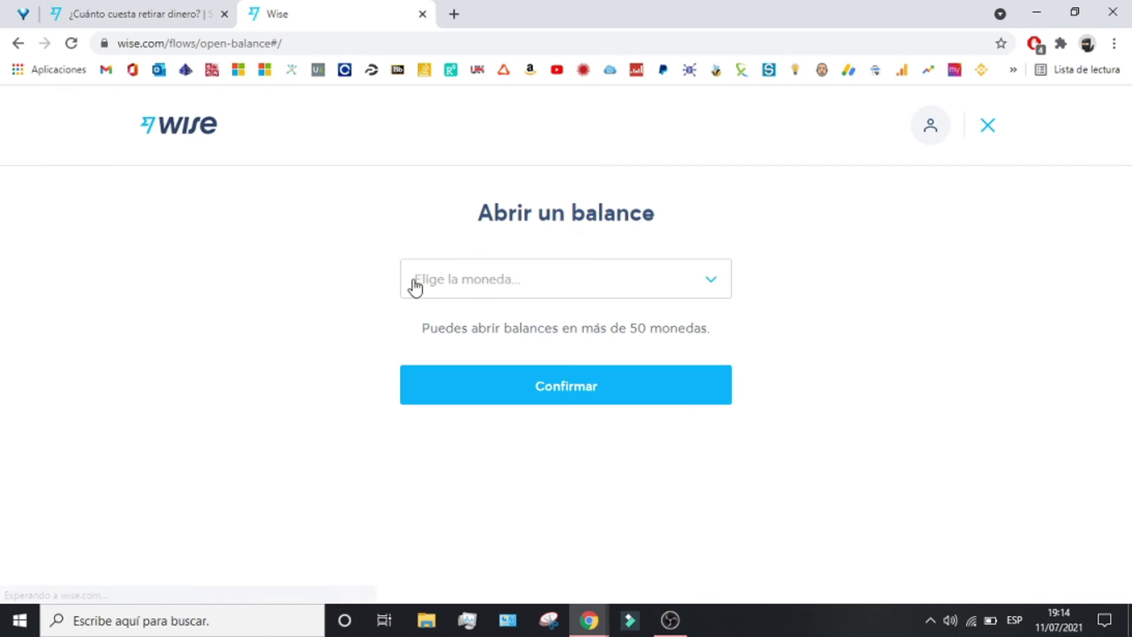
pyautogui.click(562, 276)
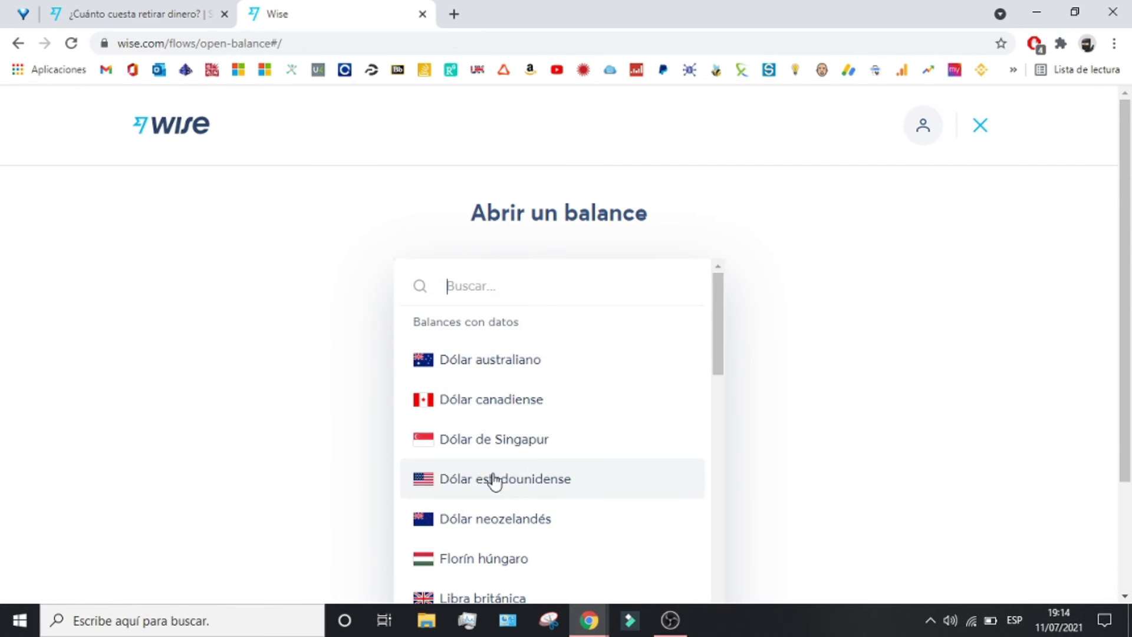
pyautogui.scroll(-2, 555, 385)
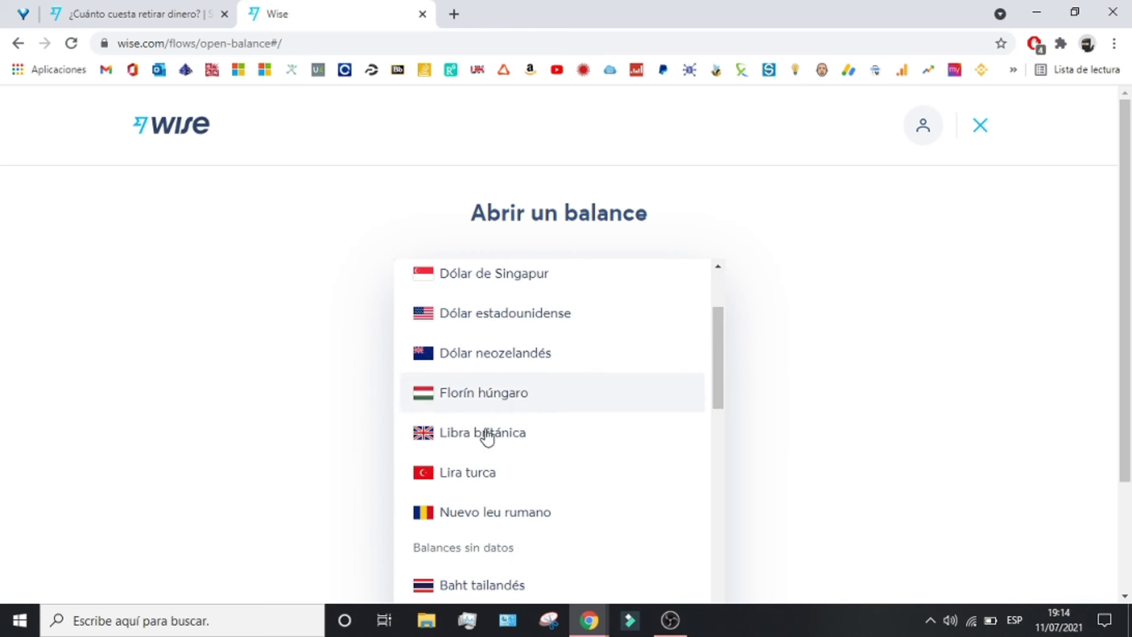
pyautogui.click(490, 435)
pyautogui.click(614, 462)
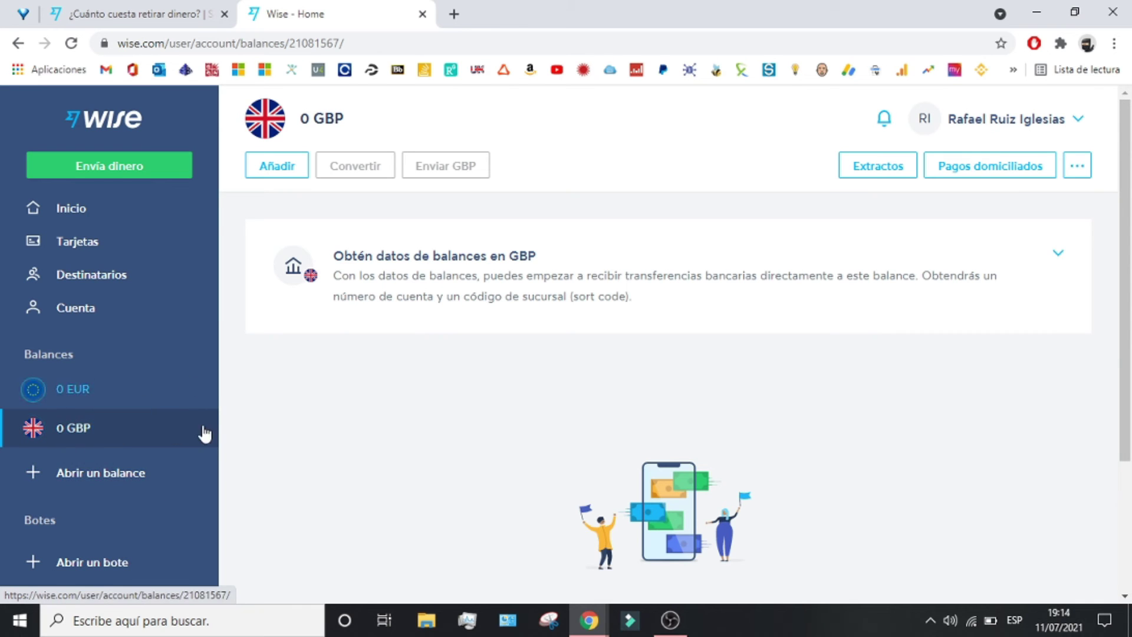
# - Examine the GBP balance details offer, and open the new jar (bote) introduction to read how jars can be used
pyautogui.moveTo(380, 263); pyautogui.dragTo(371, 273)
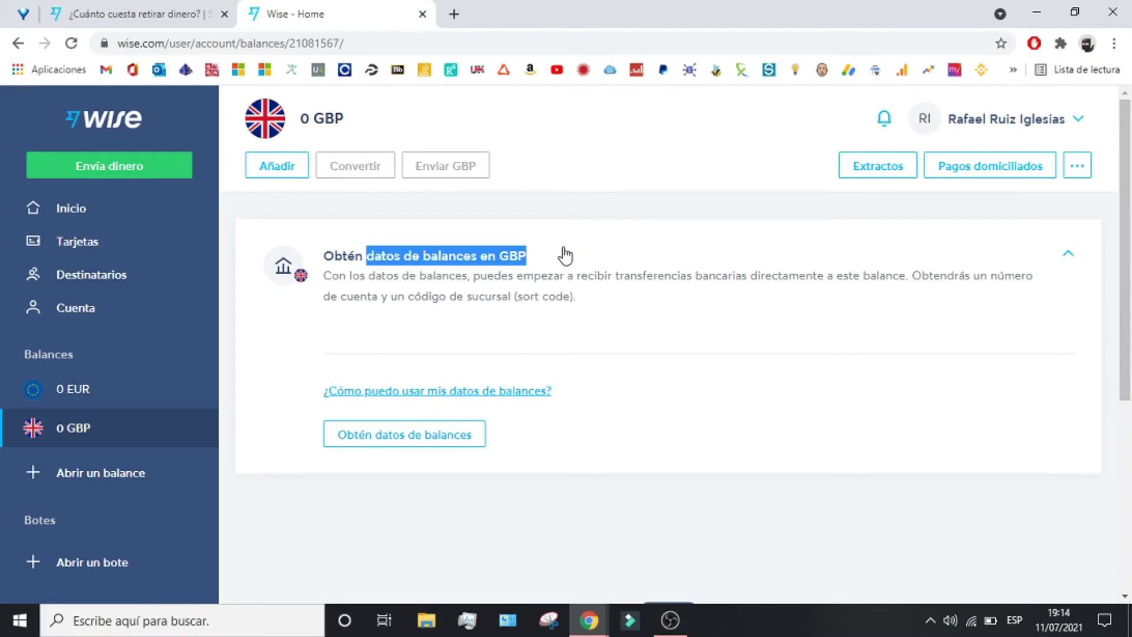
pyautogui.click(63, 572)
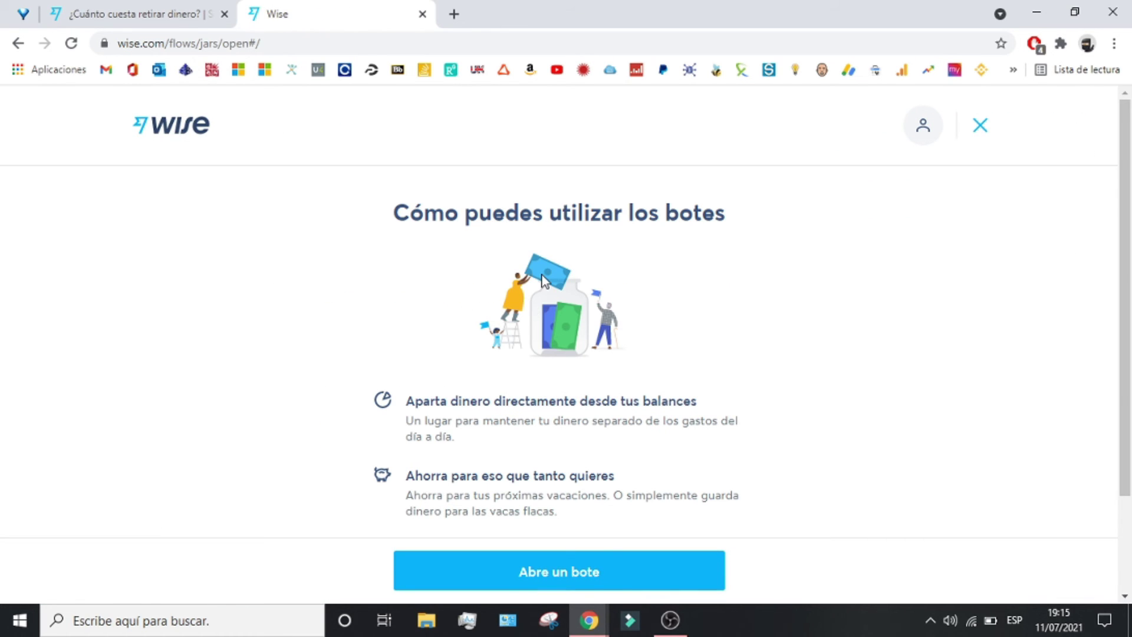
pyautogui.moveTo(415, 401); pyautogui.dragTo(564, 400)
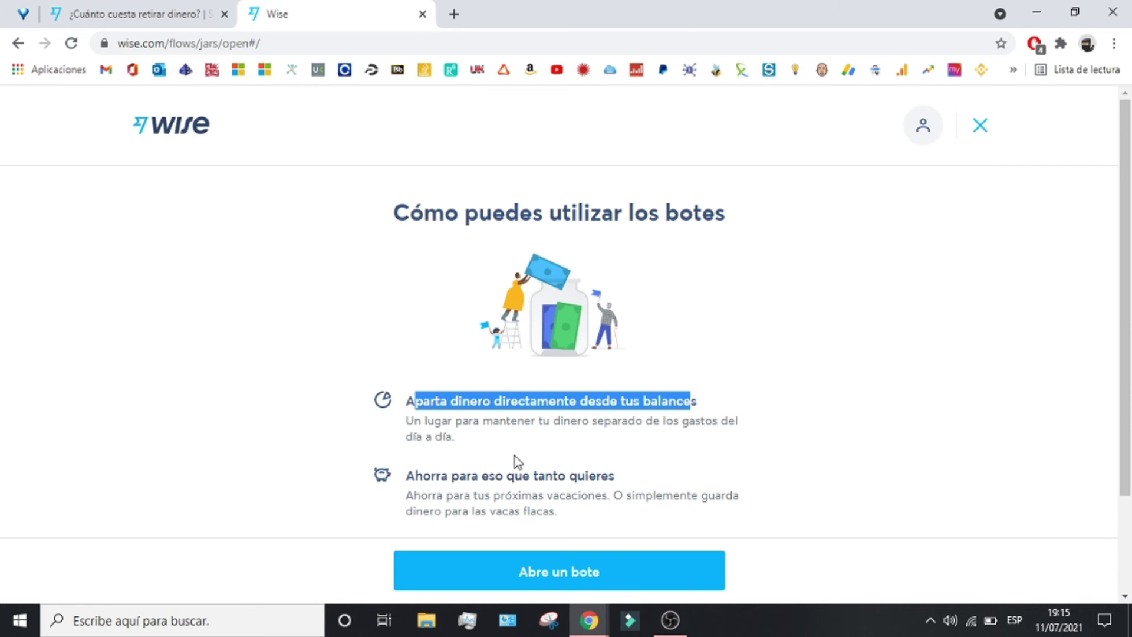
pyautogui.scroll(-1, 515, 456)
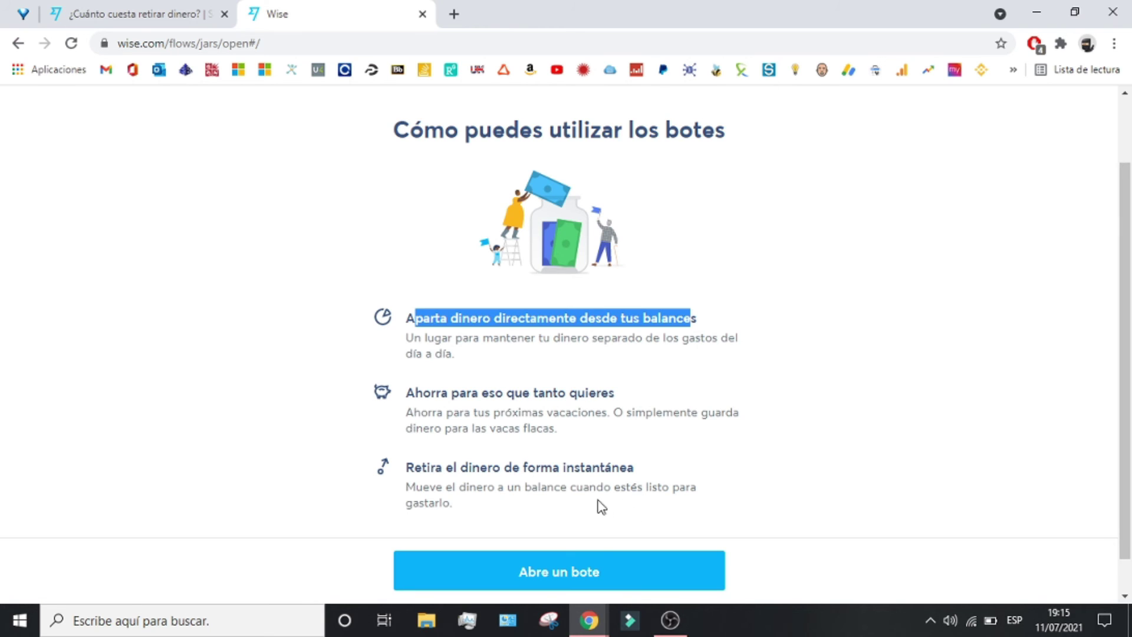
pyautogui.moveTo(406, 487); pyautogui.dragTo(622, 486)
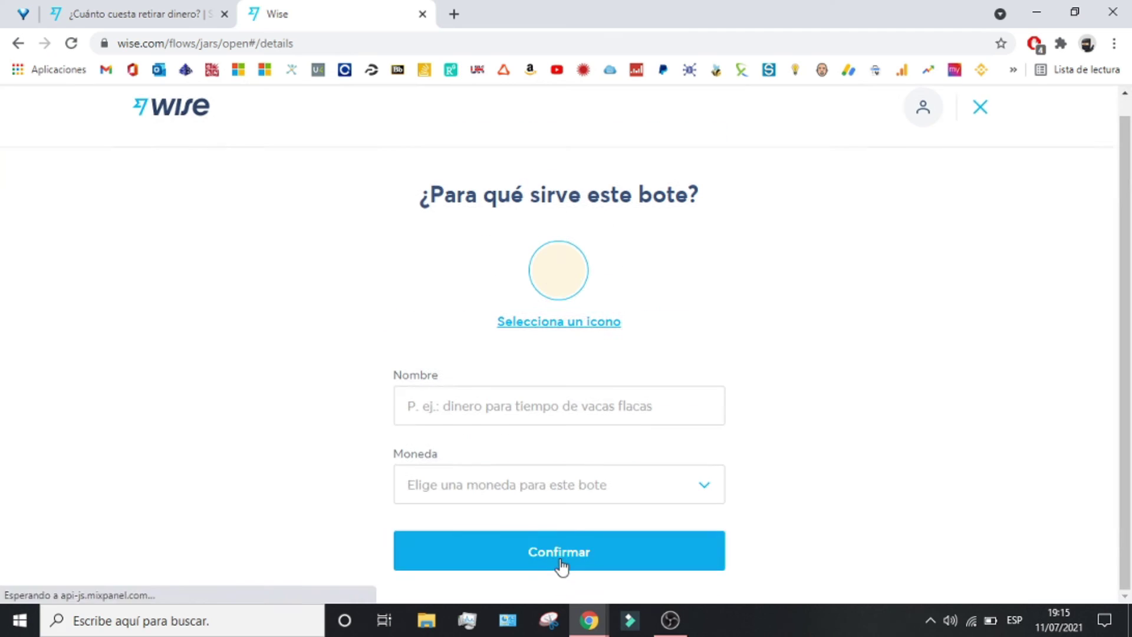
# - Create a jar named "Suscribete" with British pounds (Libra británica) as its currency
pyautogui.scroll(1, 560, 566)
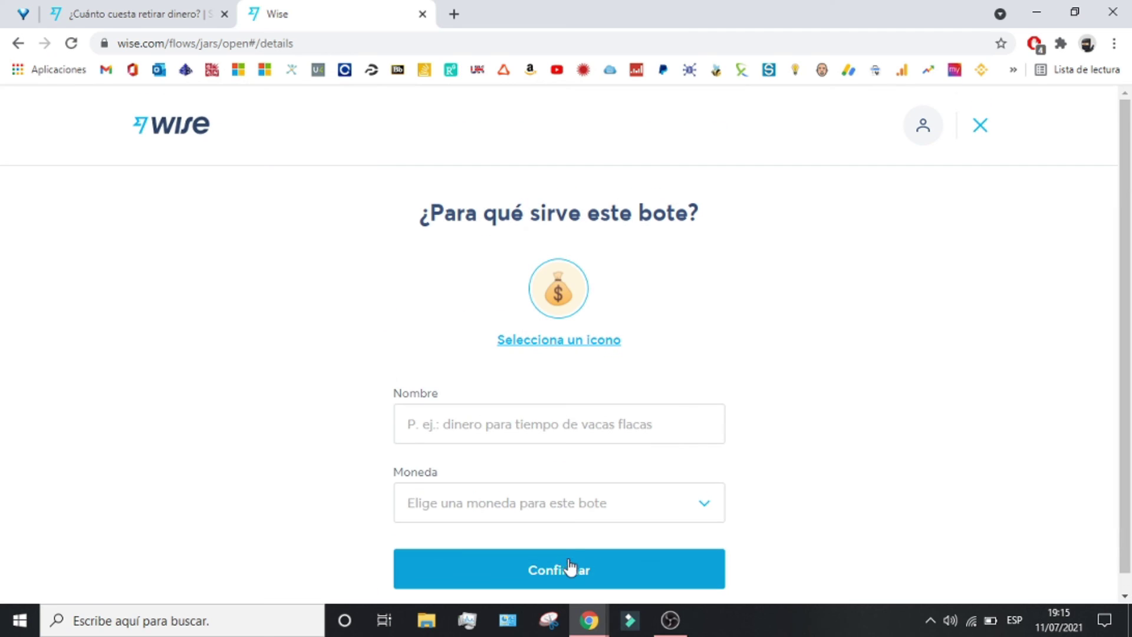
pyautogui.click(546, 436)
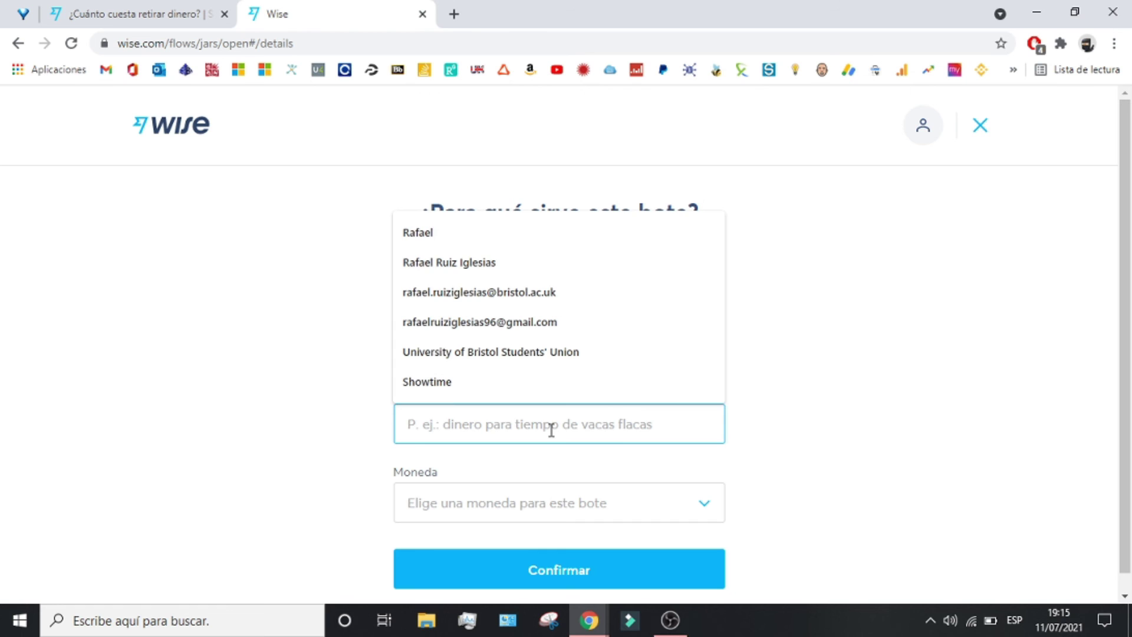
pyautogui.write('Suscribete')
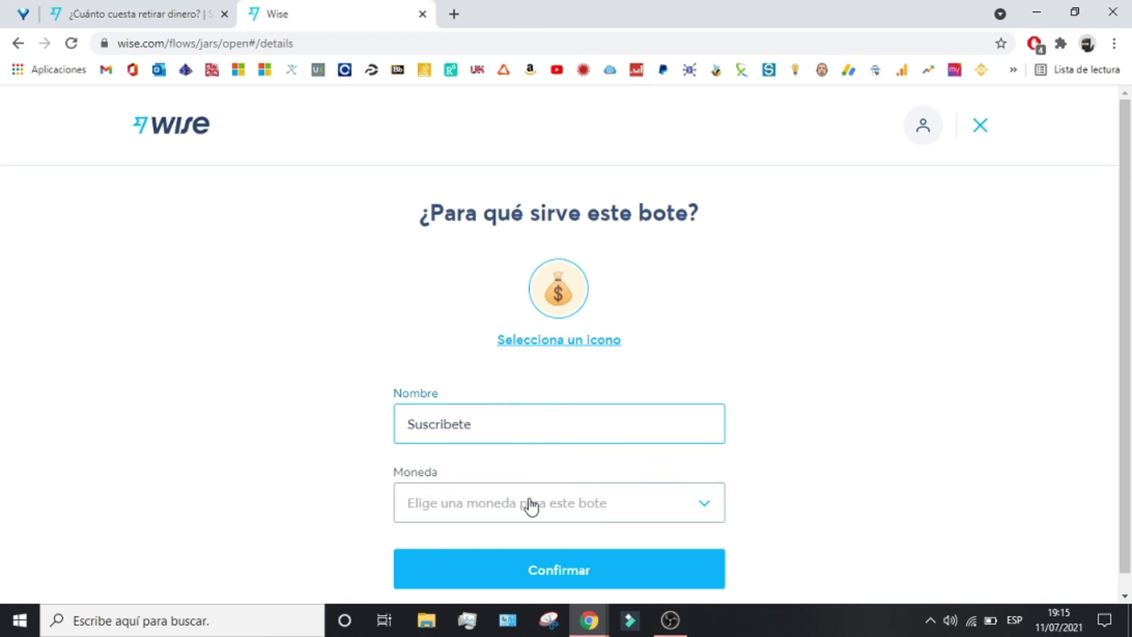
pyautogui.click(530, 503)
pyautogui.scroll(-3, 498, 501)
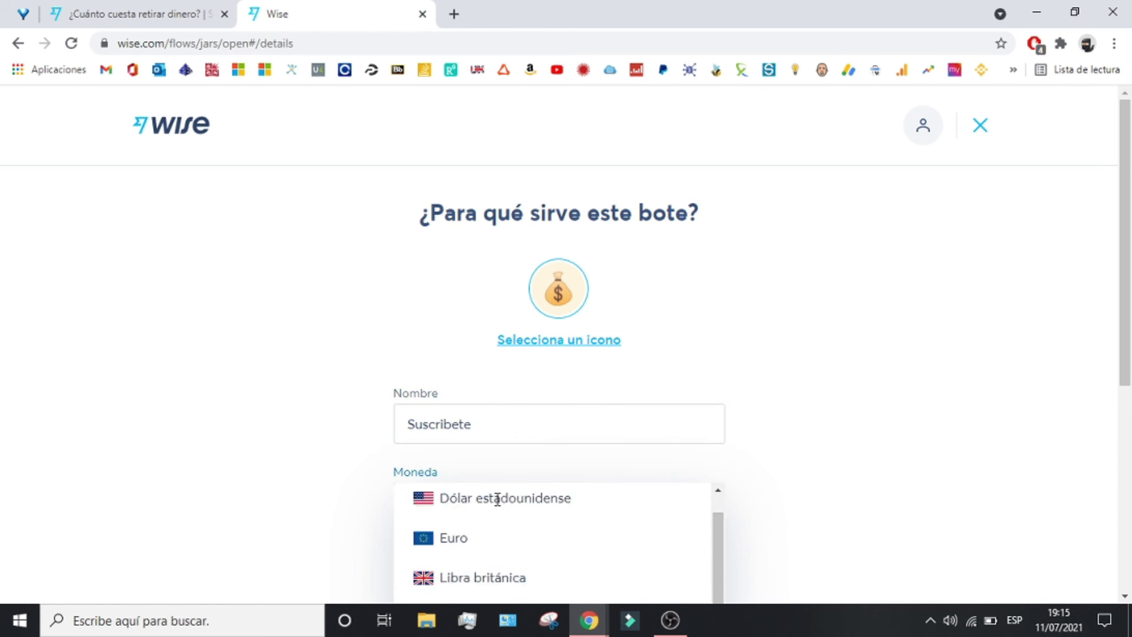
pyautogui.click(475, 506)
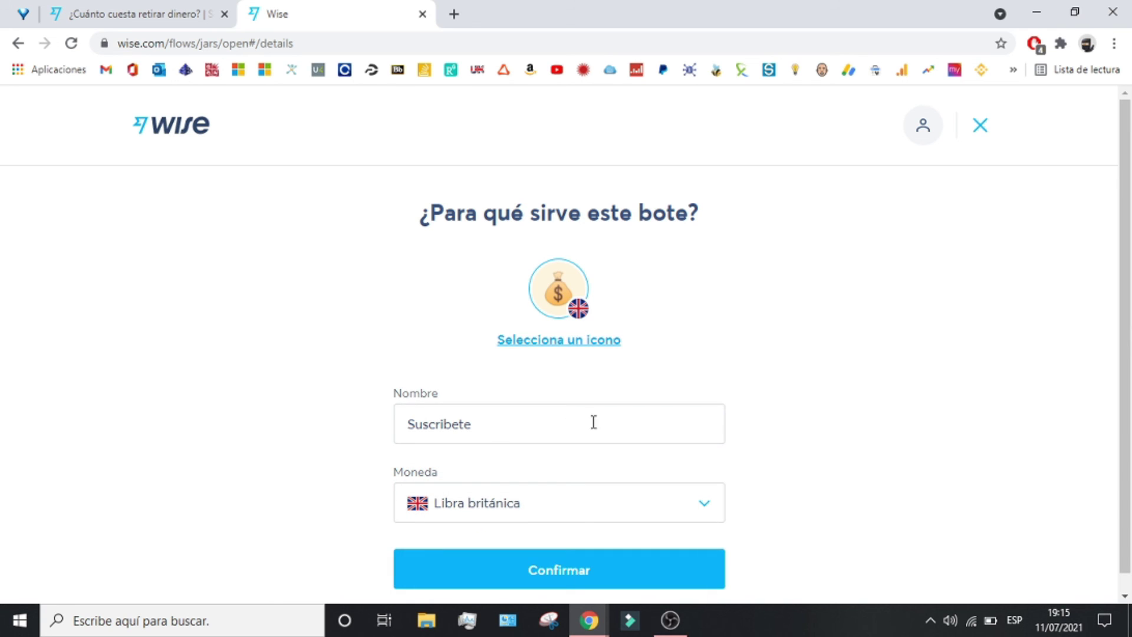
pyautogui.click(571, 567)
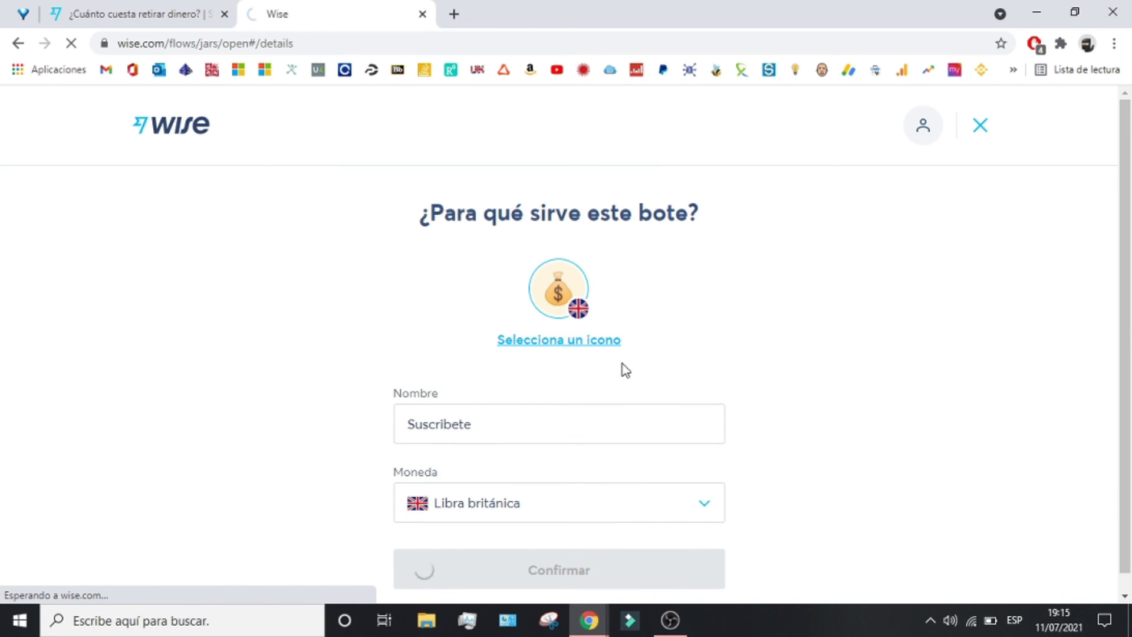